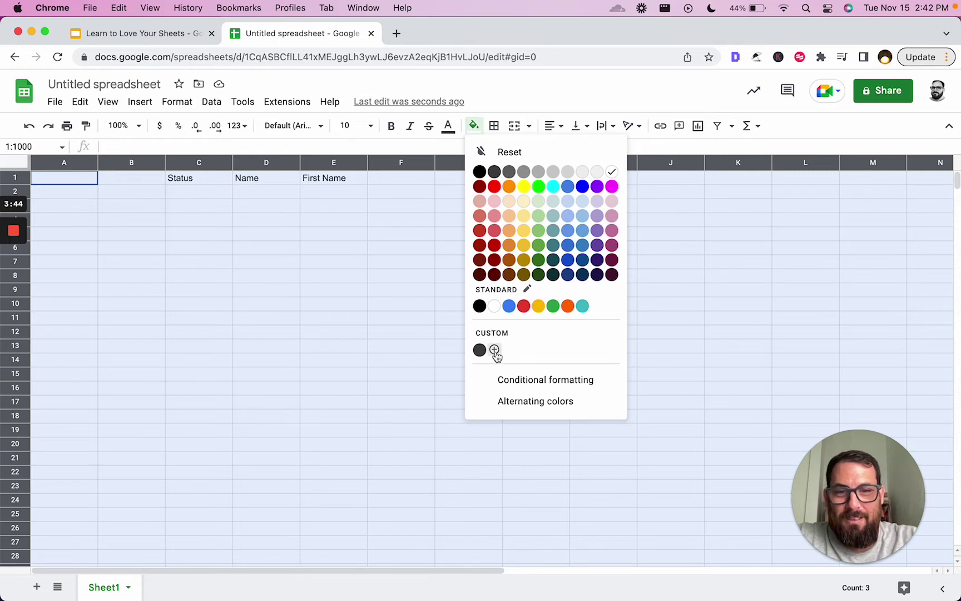
# - Fill the whole sheet with the custom hex colour #fbfbf8, then deselect it
pyautogui.click(494, 349)
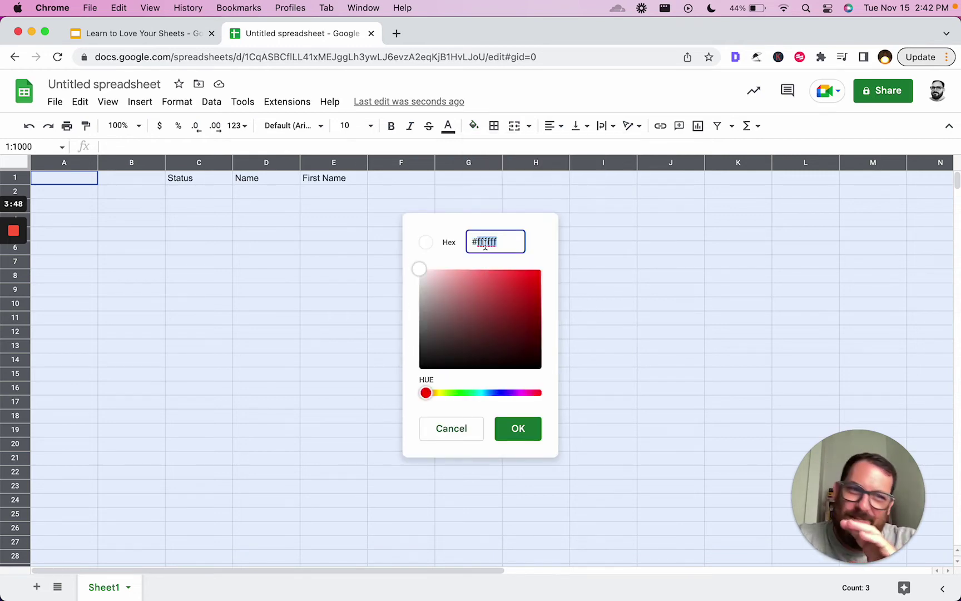
pyautogui.write('fbf8')
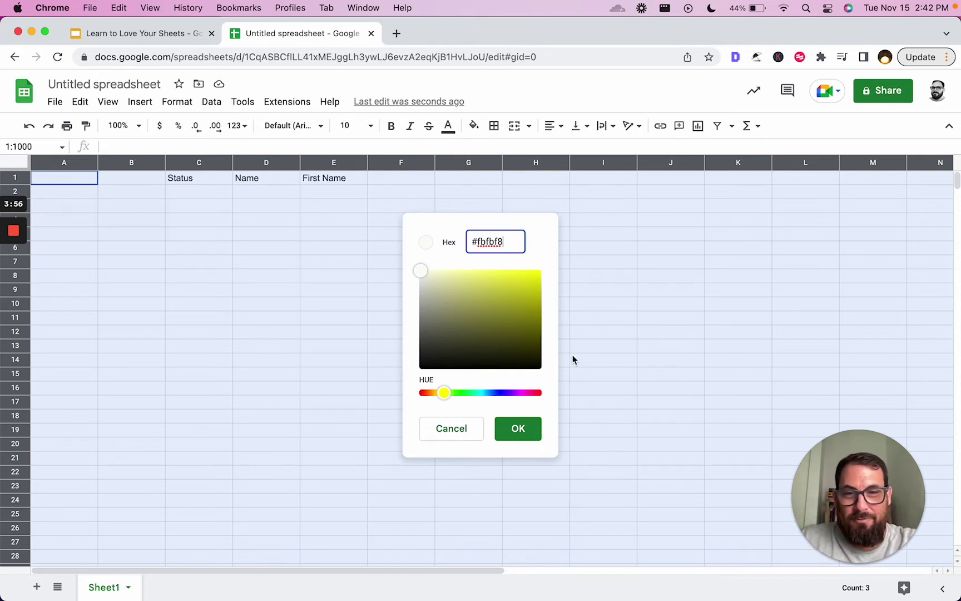
pyautogui.click(534, 431)
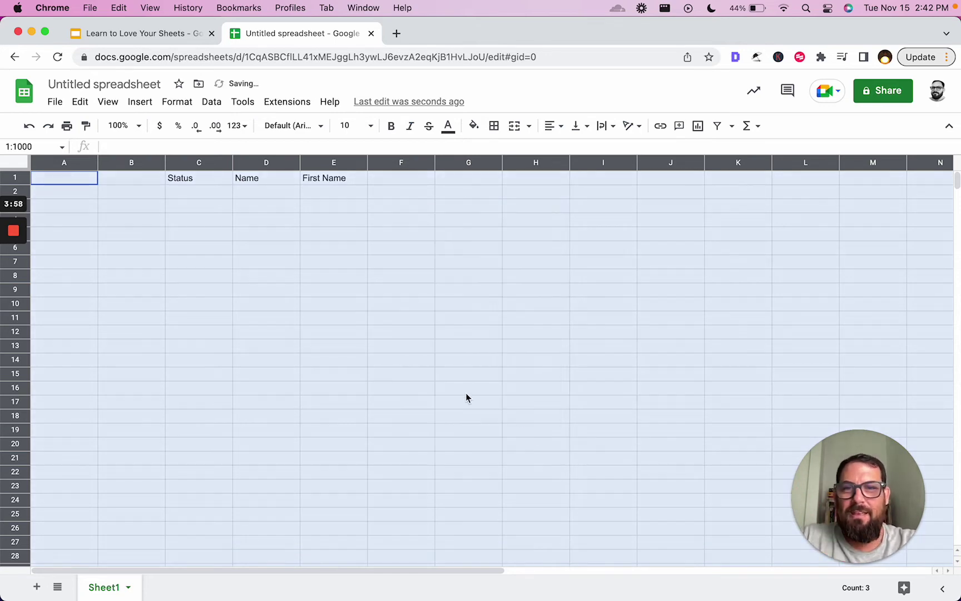
pyautogui.click(325, 266)
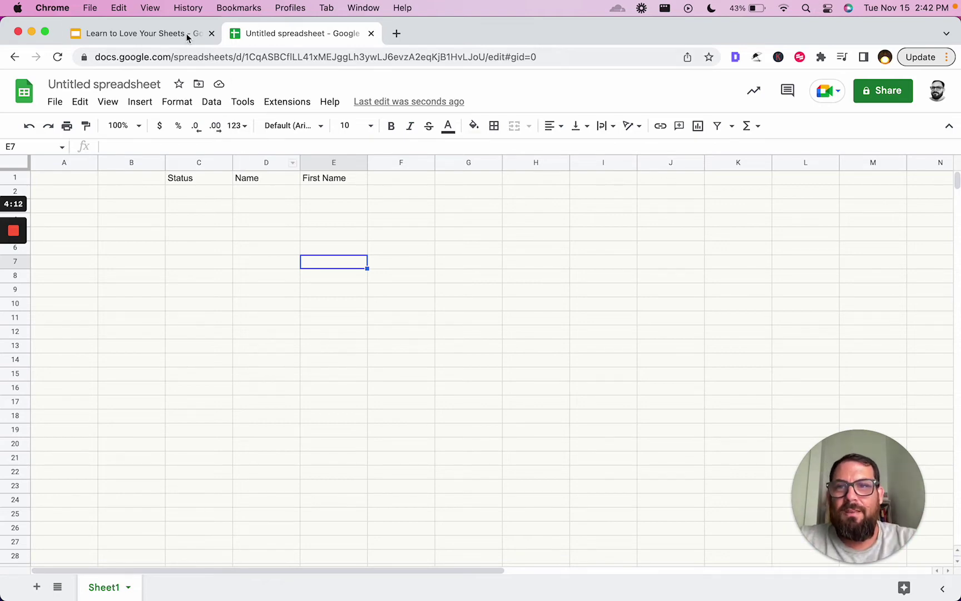
# - Give header row 1 (Status, Name, First Name) a light yellow fill
pyautogui.click(158, 35)
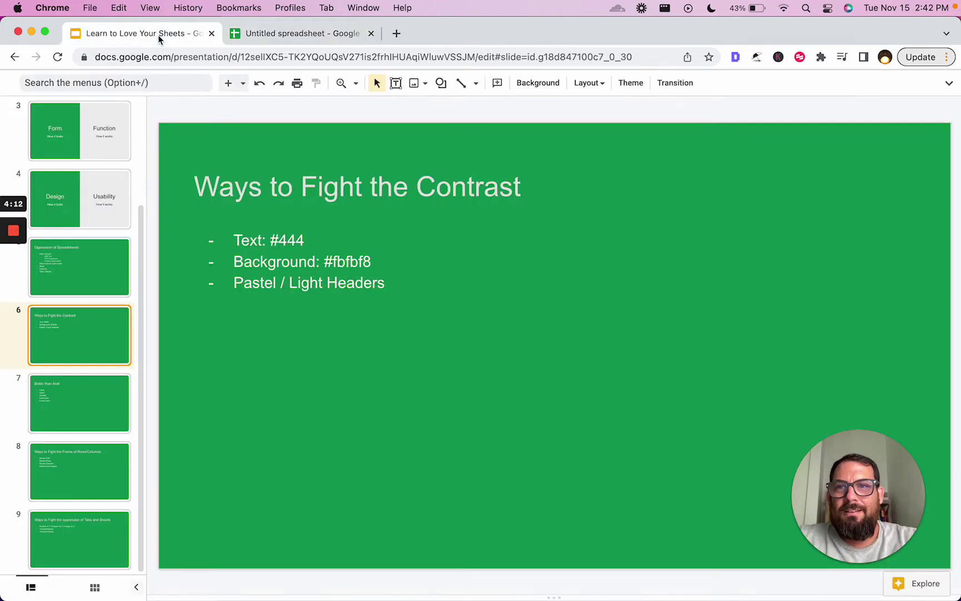
pyautogui.click(323, 42)
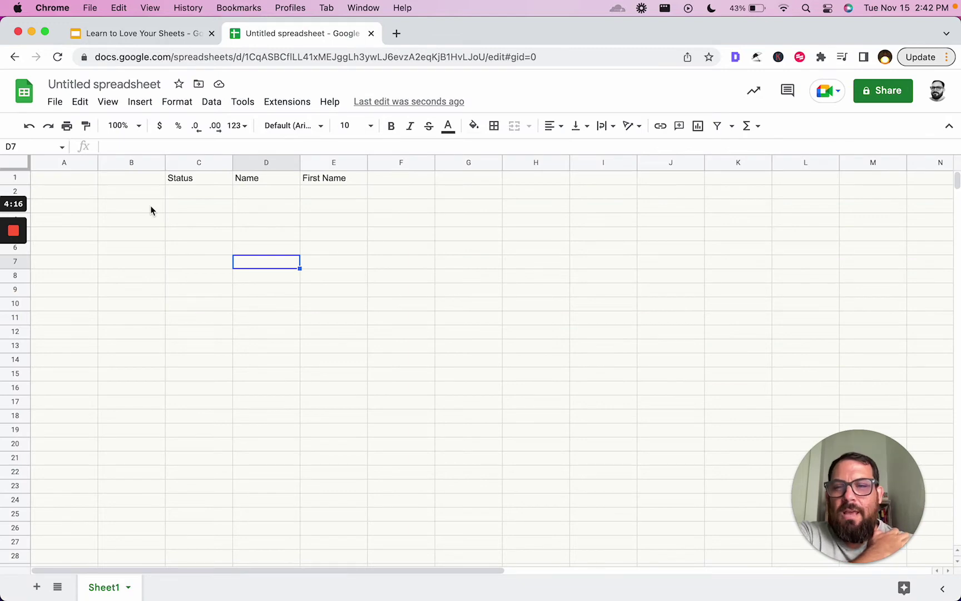
pyautogui.click(22, 177)
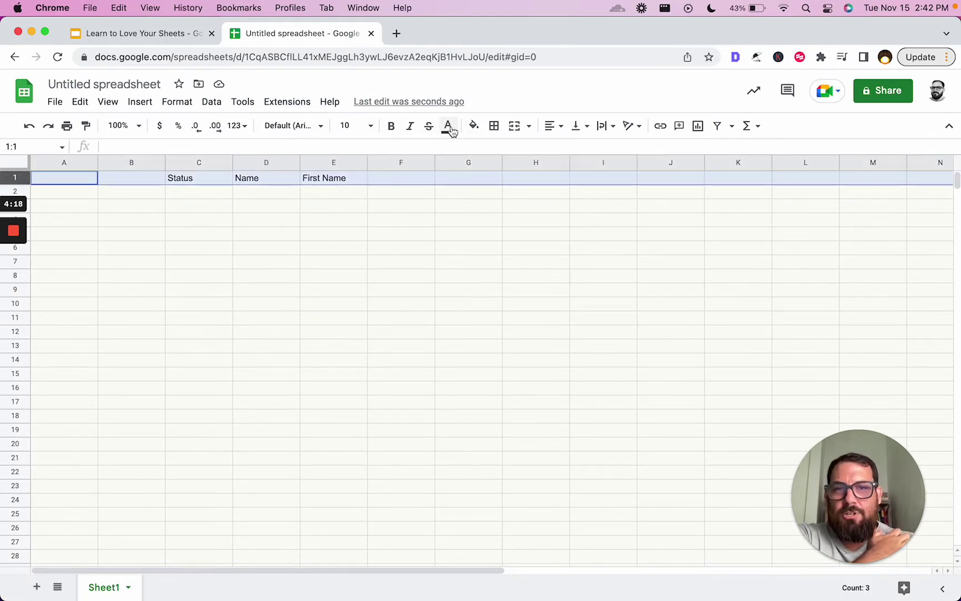
pyautogui.click(473, 125)
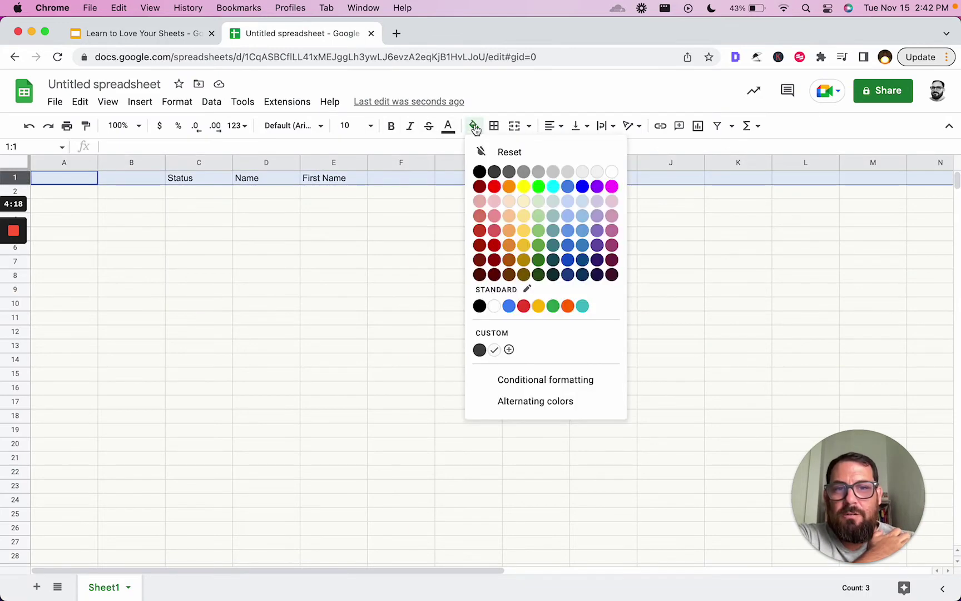
pyautogui.click(524, 201)
pyautogui.click(411, 241)
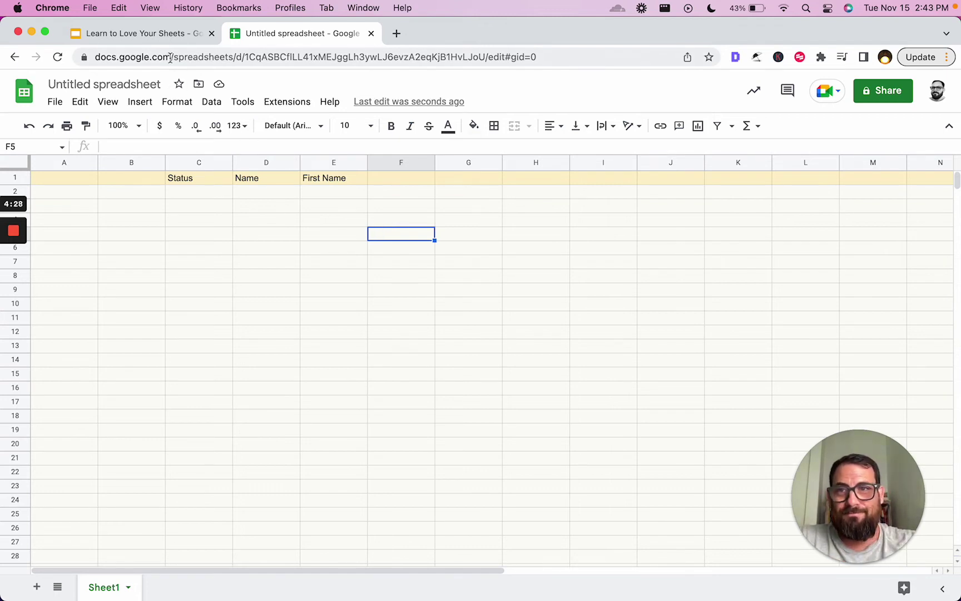
pyautogui.click(139, 34)
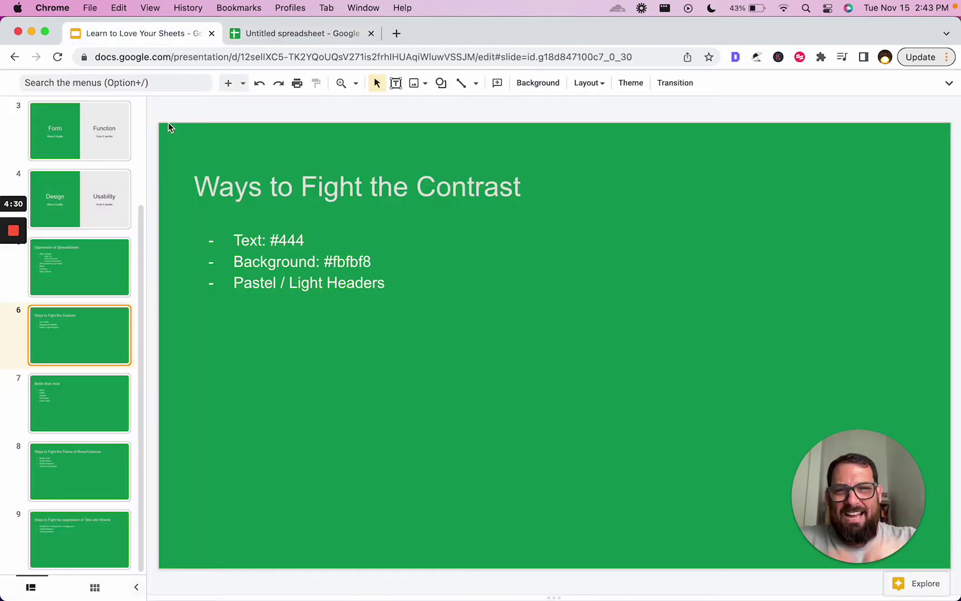
pyautogui.click(100, 404)
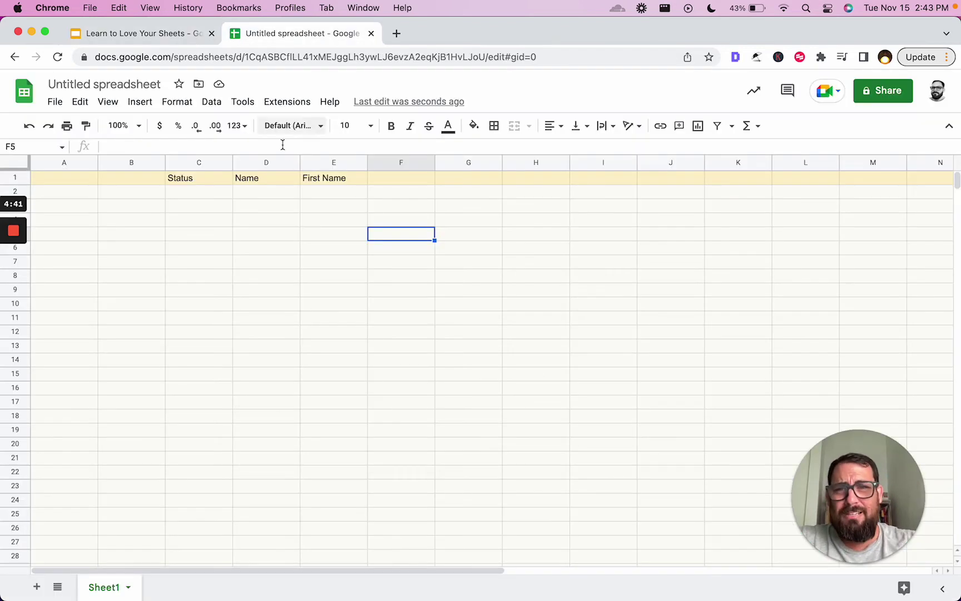
pyautogui.click(303, 34)
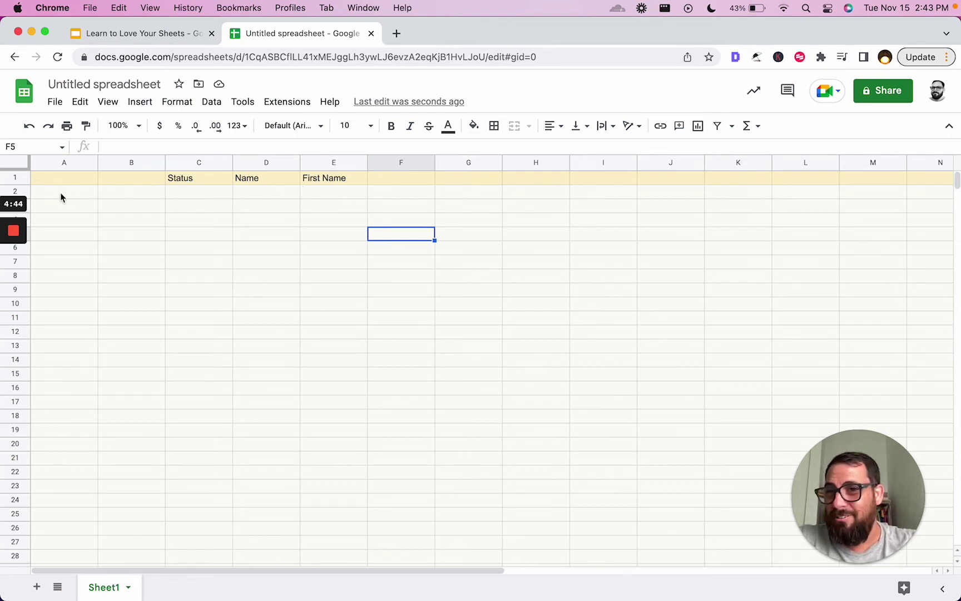
# - Set the header row 1 font to Karla from the font list
pyautogui.click(20, 178)
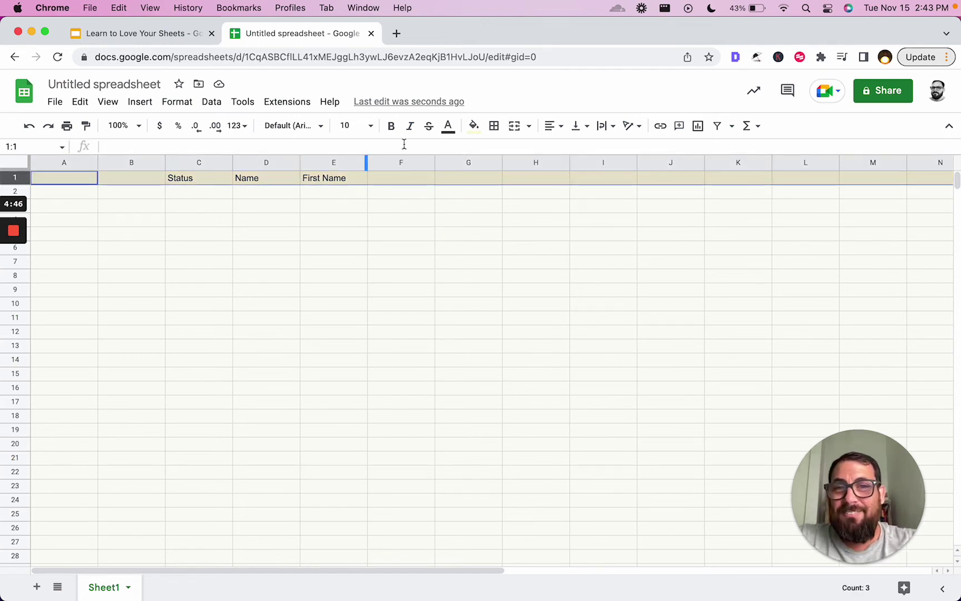
pyautogui.click(287, 125)
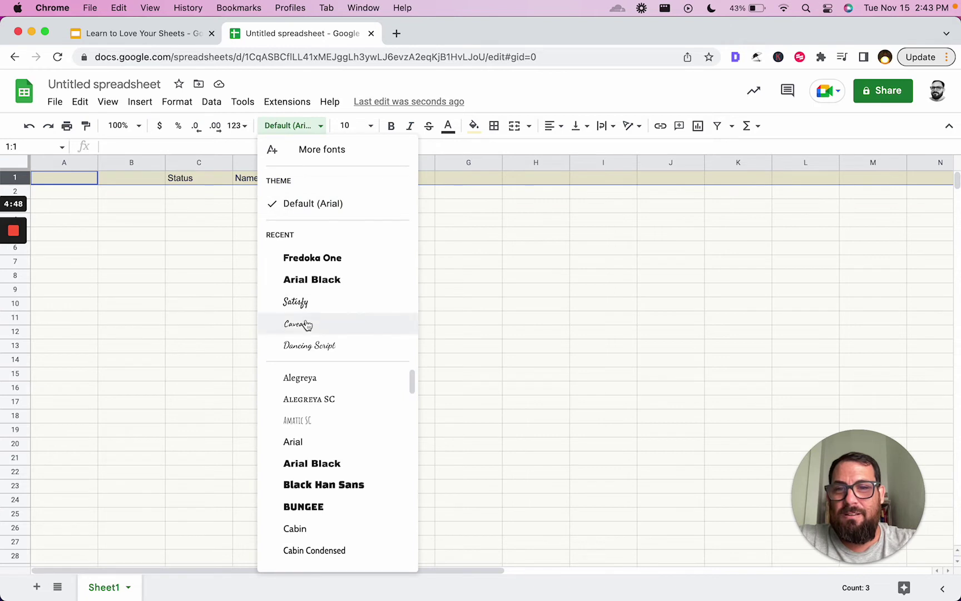
pyautogui.scroll(-6, 338, 473)
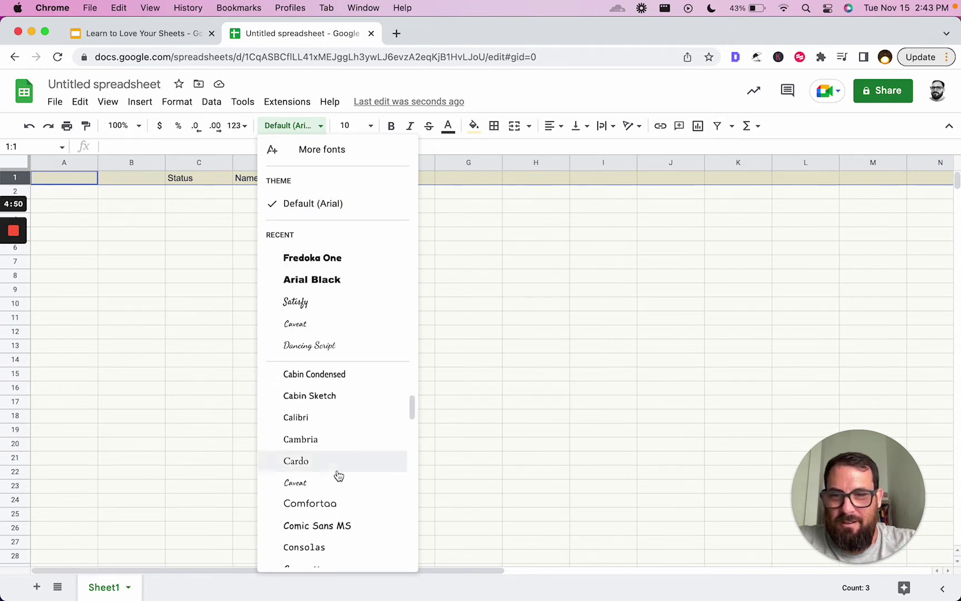
pyautogui.scroll(-4, 339, 474)
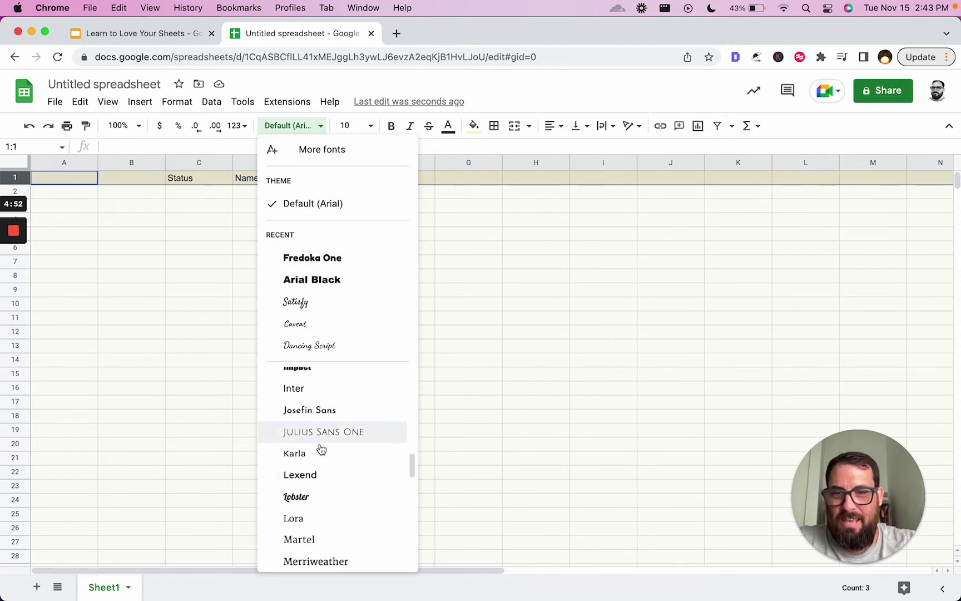
pyautogui.click(315, 460)
# - Keep Karla checked among saved fonts via More fonts, then check the Status header
pyautogui.click(273, 126)
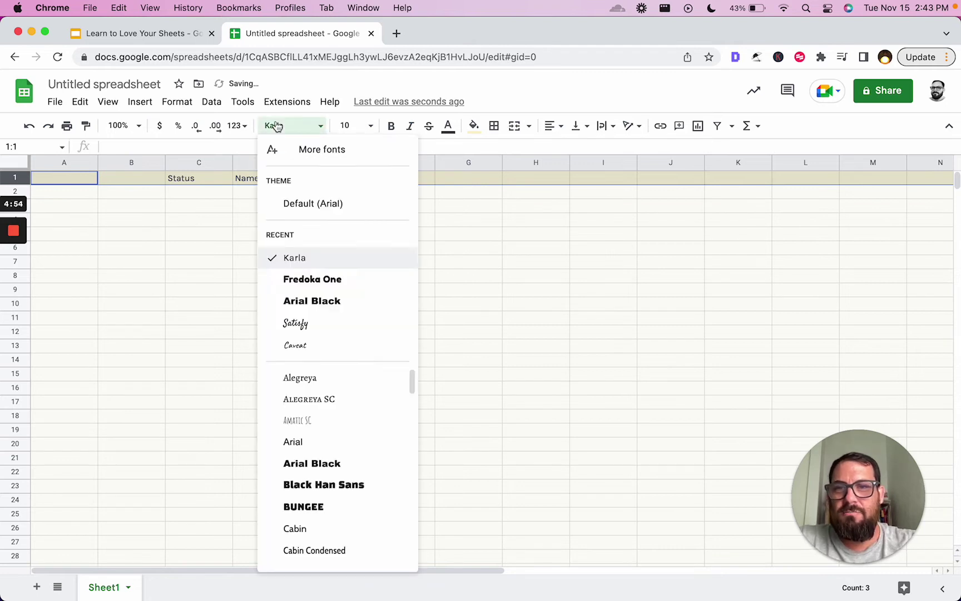
pyautogui.click(346, 155)
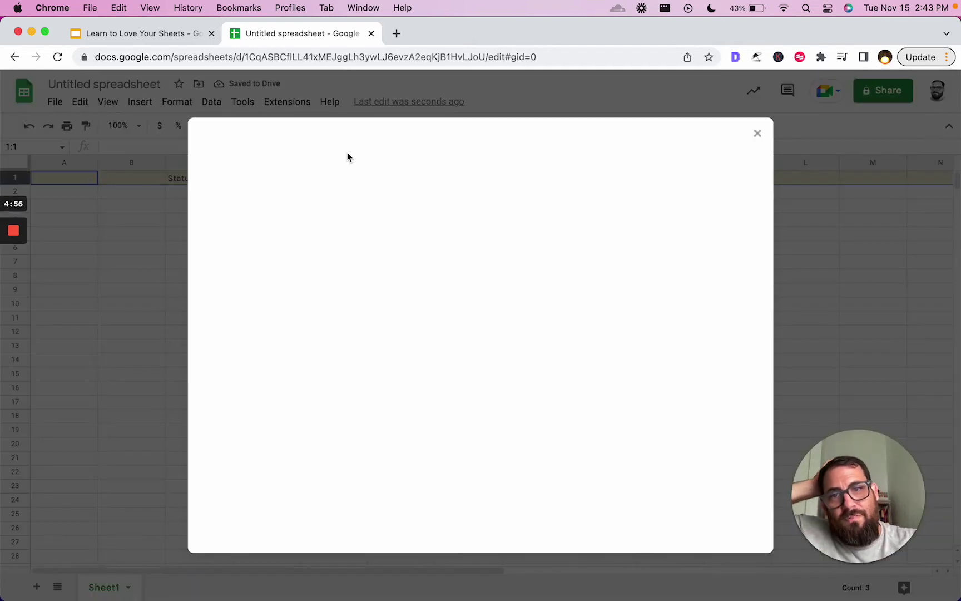
pyautogui.click(281, 180)
pyautogui.write('karla')
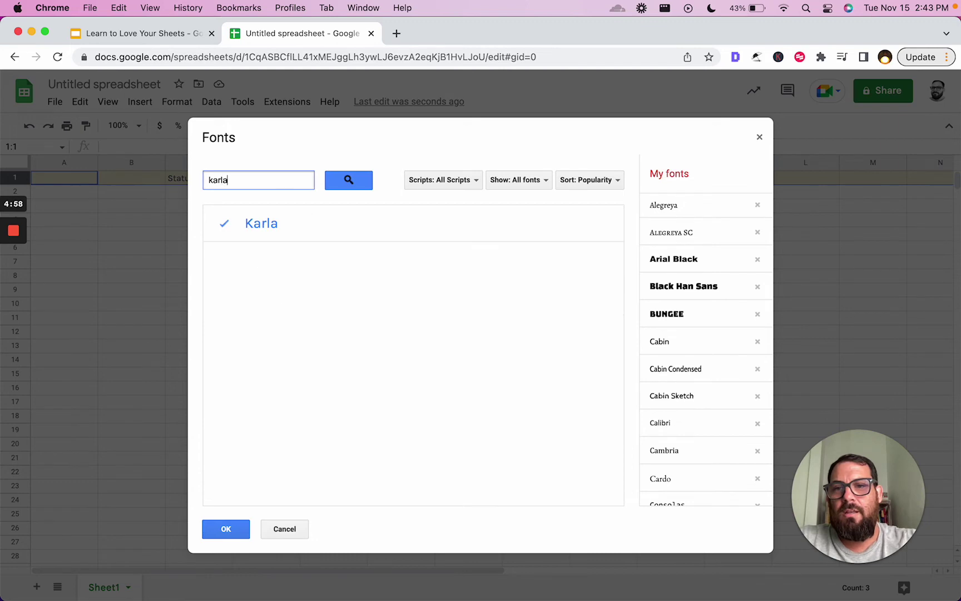
pyautogui.click(258, 227)
pyautogui.click(281, 227)
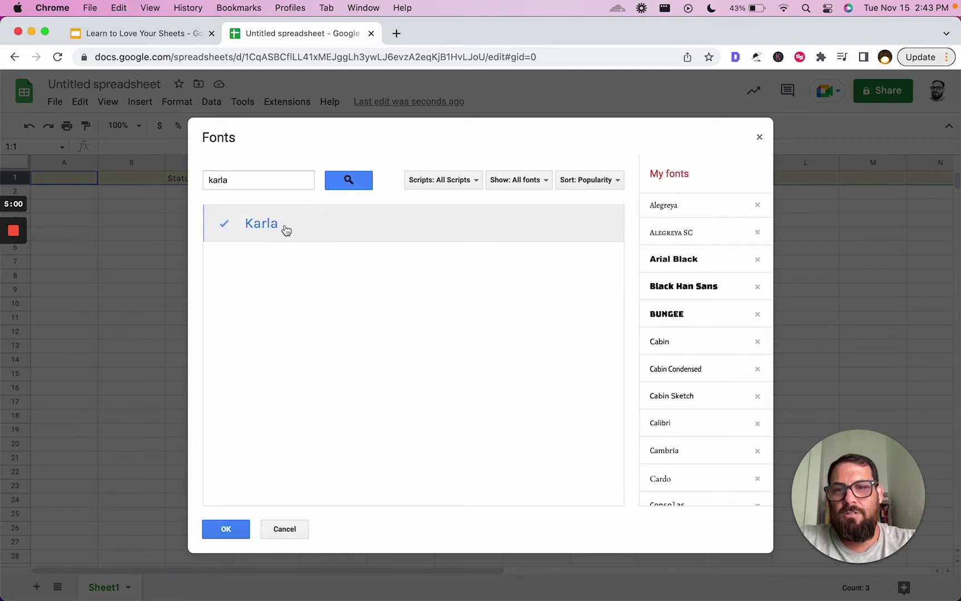
pyautogui.click(238, 533)
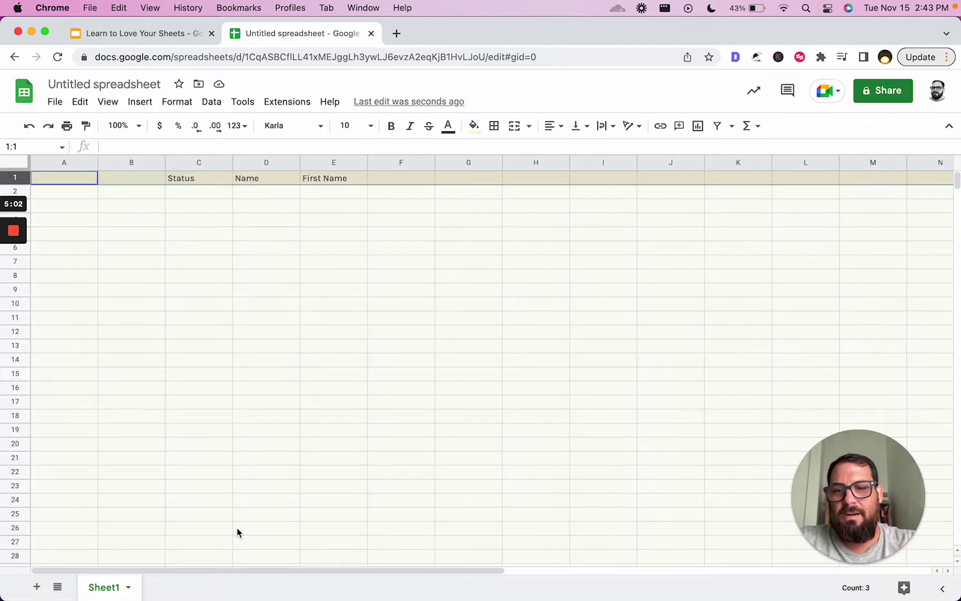
pyautogui.click(329, 231)
pyautogui.click(209, 180)
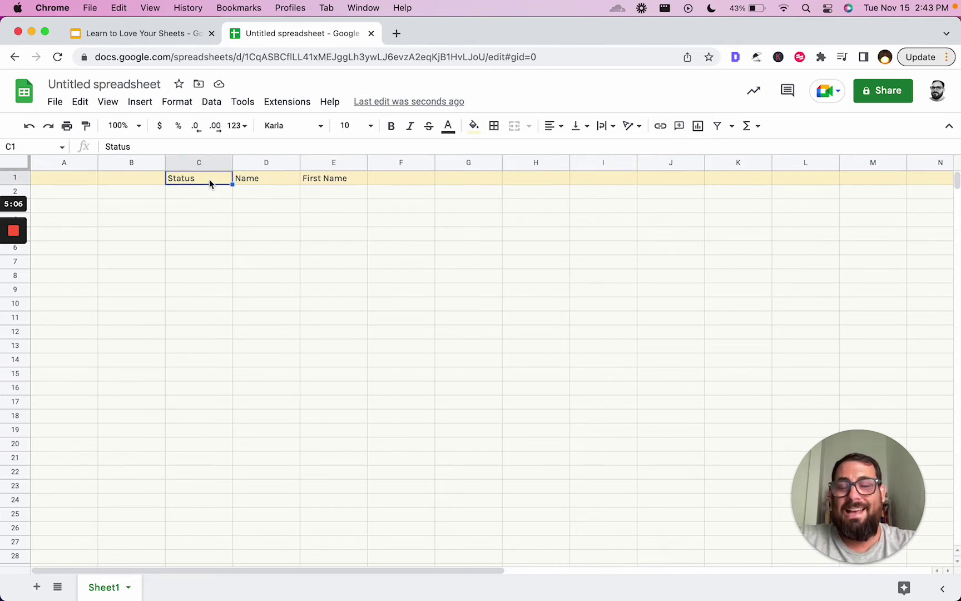
# - Set the header row 1 font size to 14
pyautogui.click(22, 178)
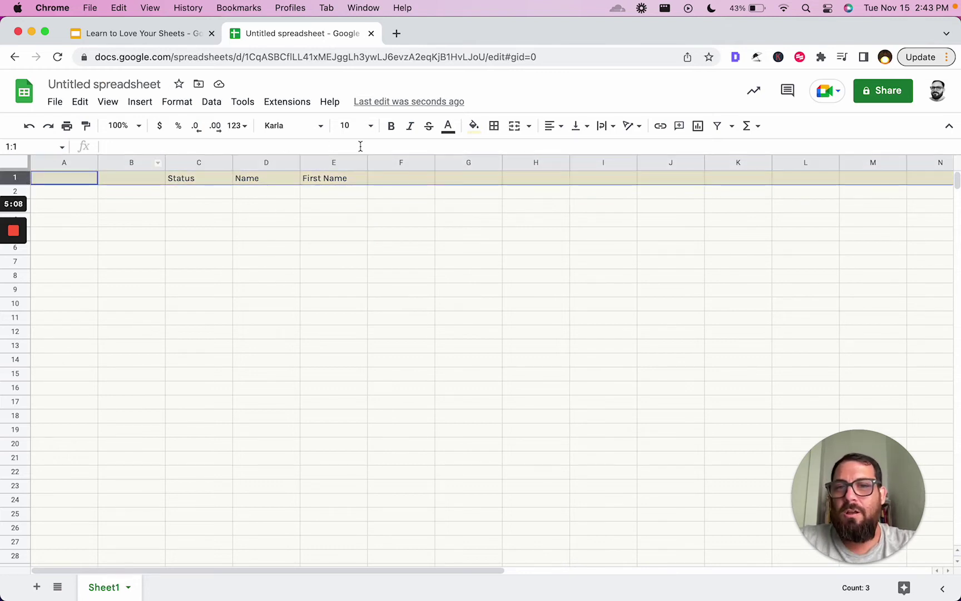
pyautogui.click(349, 125)
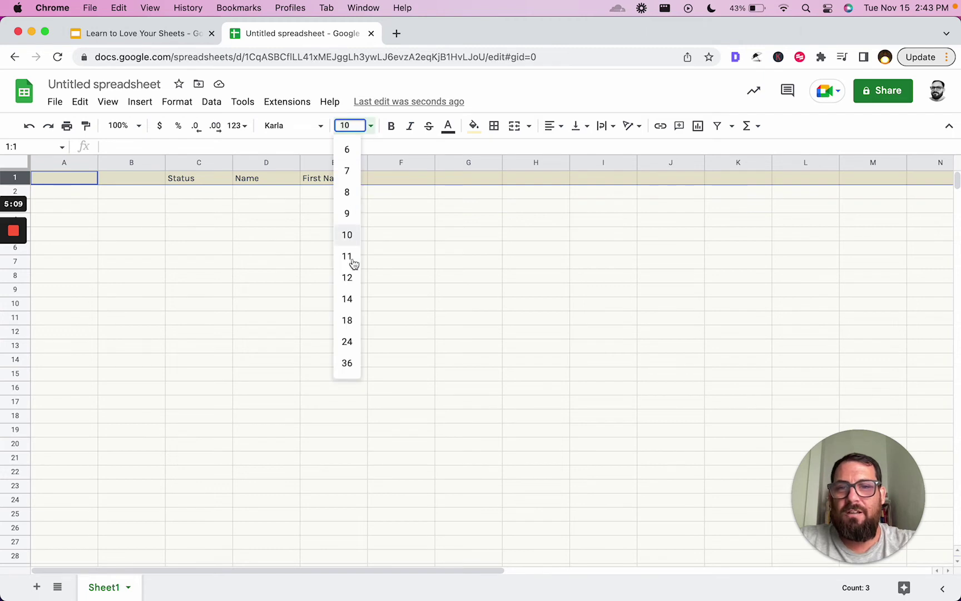
pyautogui.click(347, 299)
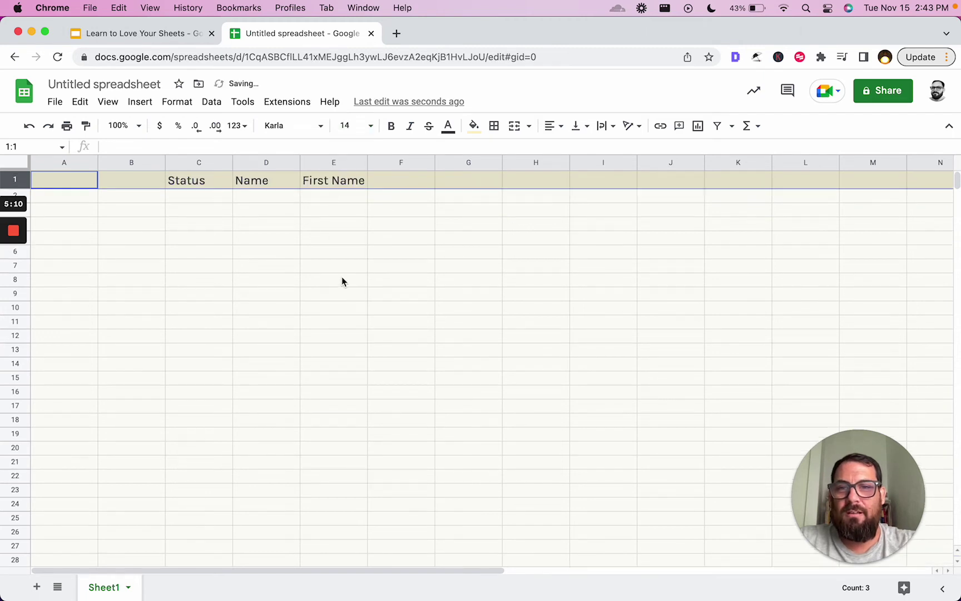
pyautogui.click(161, 35)
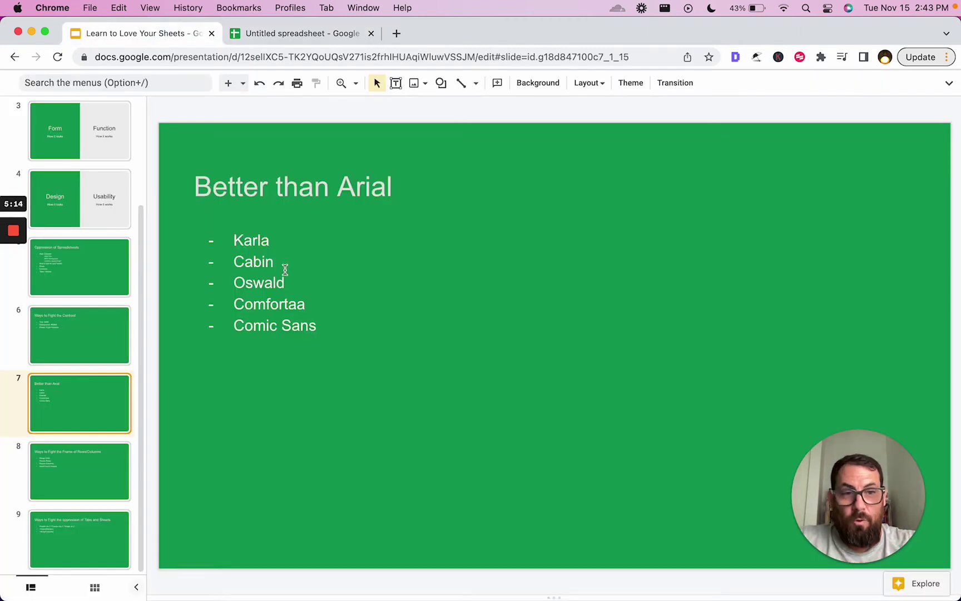
pyautogui.click(301, 35)
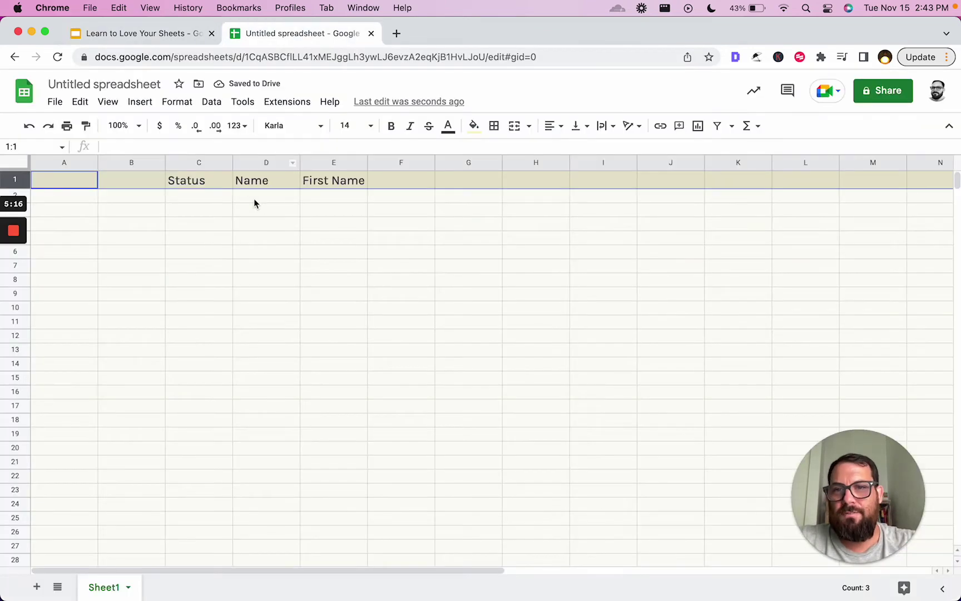
pyautogui.click(248, 187)
# - Copy the header row into row 2 and set row 2 in Cabin
pyautogui.click(21, 183)
pyautogui.press('super+c')
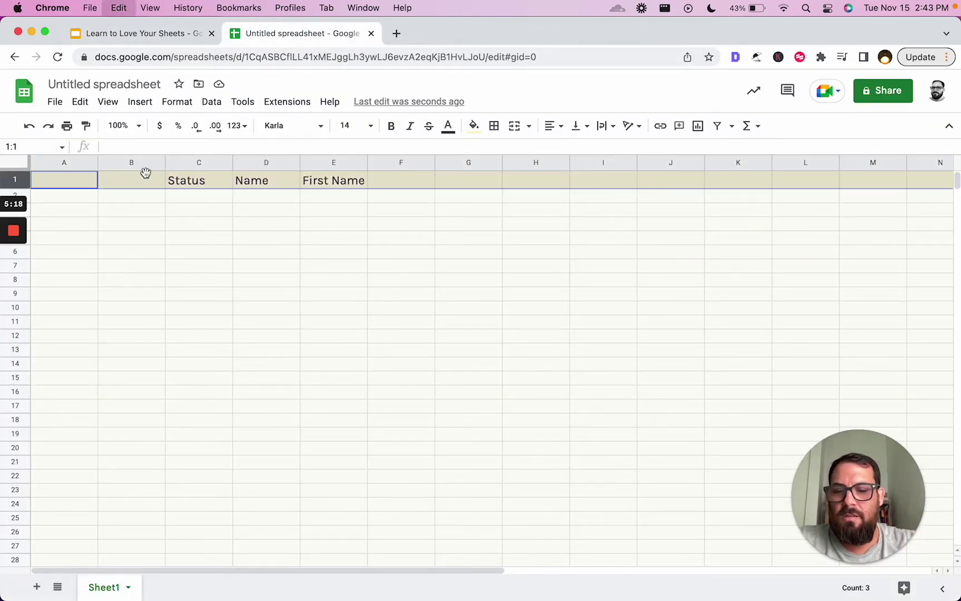
pyautogui.press('Down')
pyautogui.press('super+v')
pyautogui.click(273, 125)
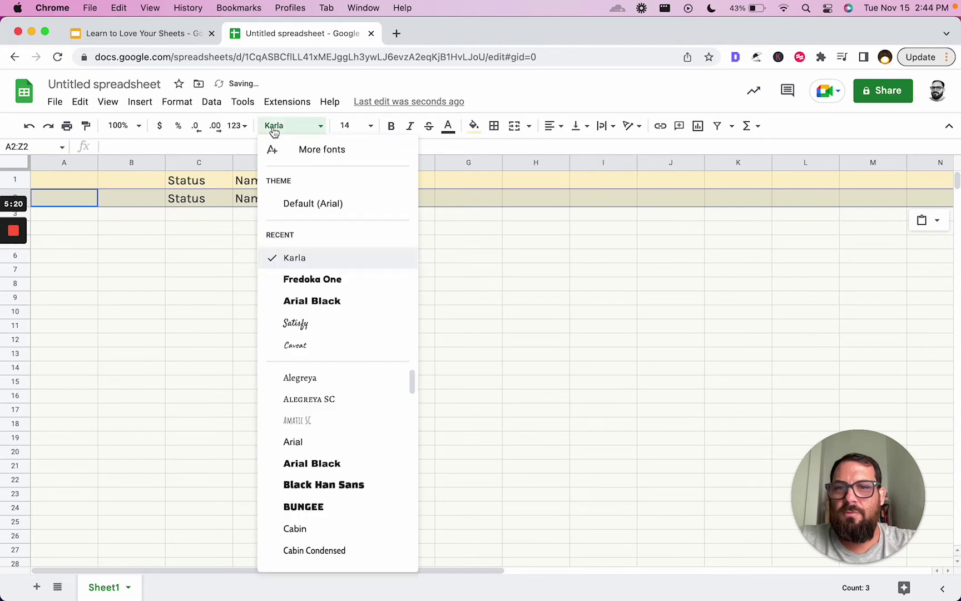
pyautogui.scroll(-3, 320, 434)
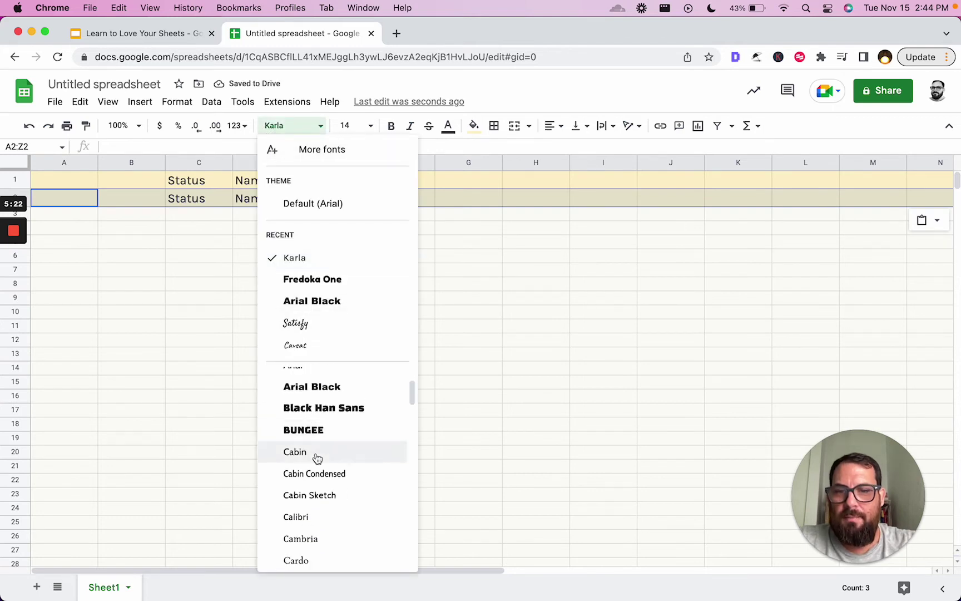
pyautogui.click(318, 454)
pyautogui.click(186, 206)
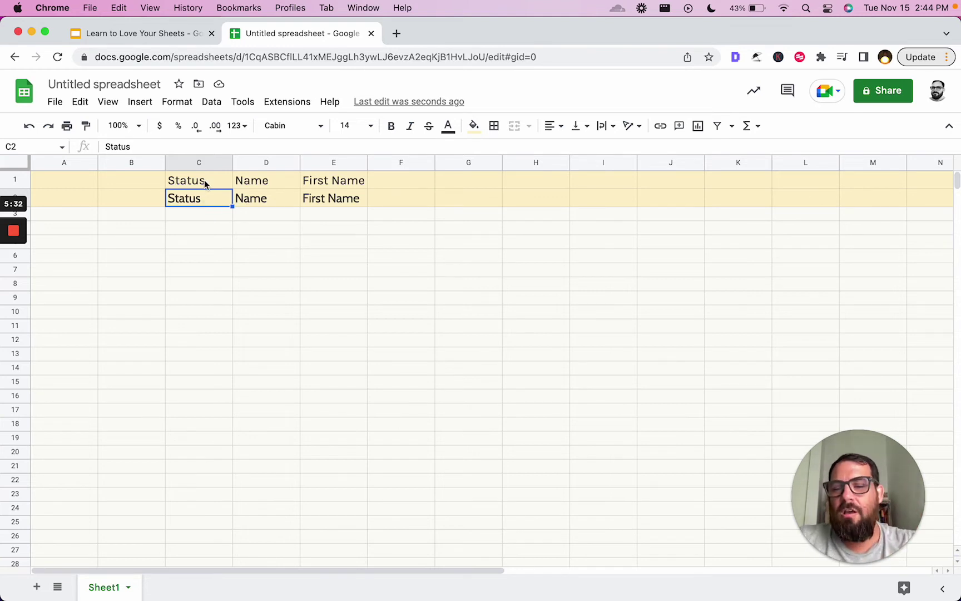
# - Change the row 1 Status, Name and First Name headings to Oswald
pyautogui.click(11, 179)
pyautogui.press('super+c')
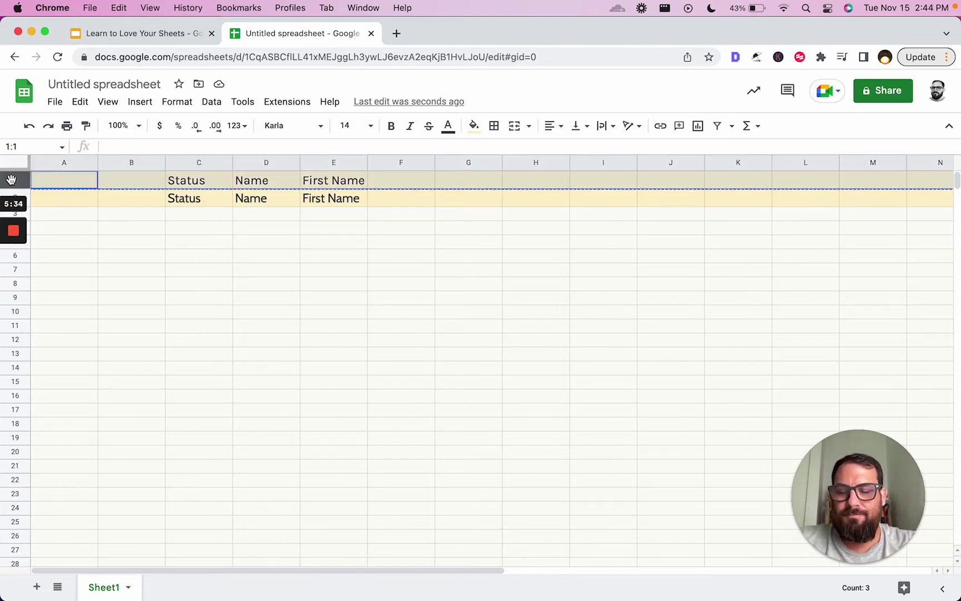
pyautogui.click(307, 126)
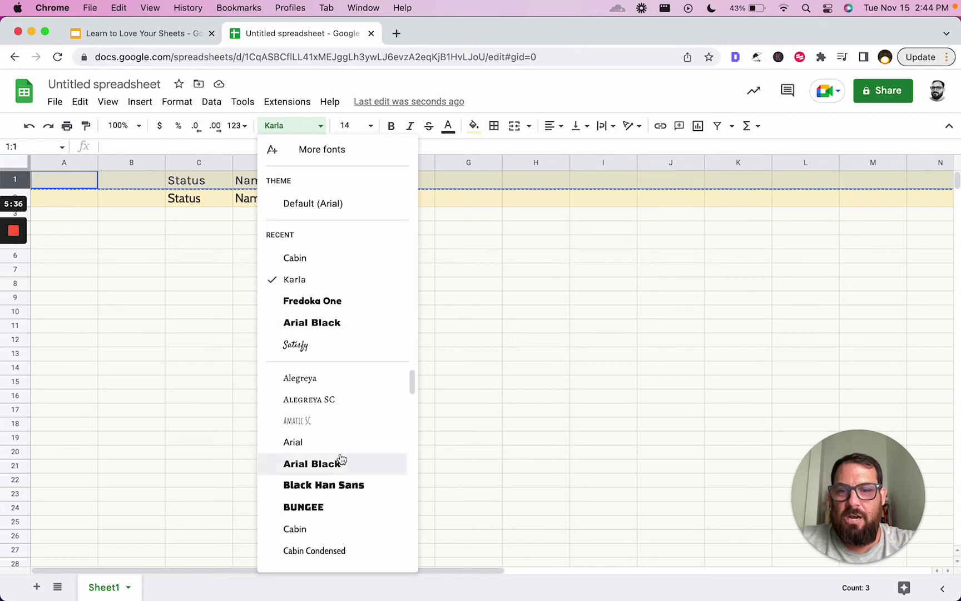
pyautogui.scroll(-8, 338, 461)
pyautogui.scroll(-5, 340, 458)
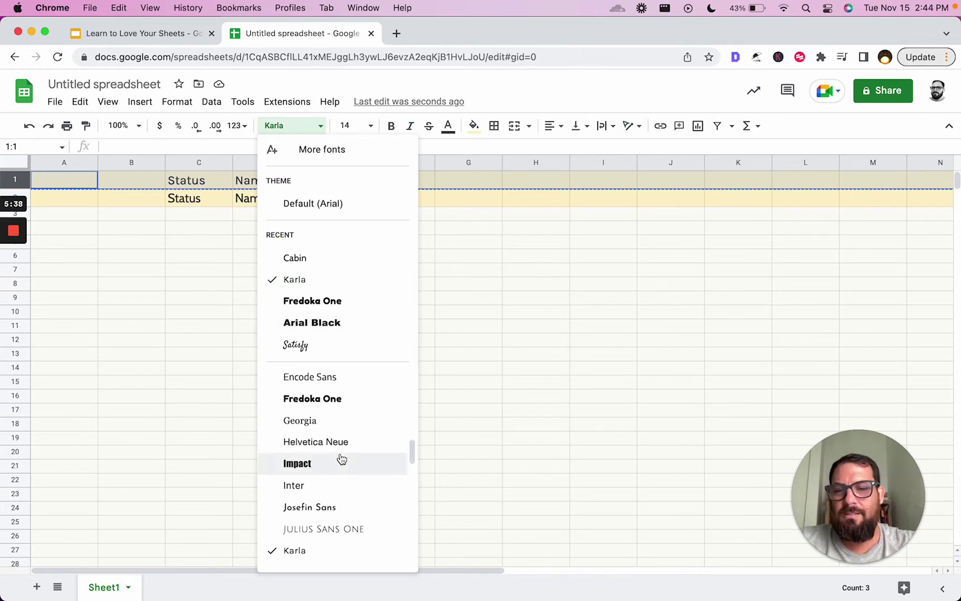
pyautogui.scroll(-4, 340, 458)
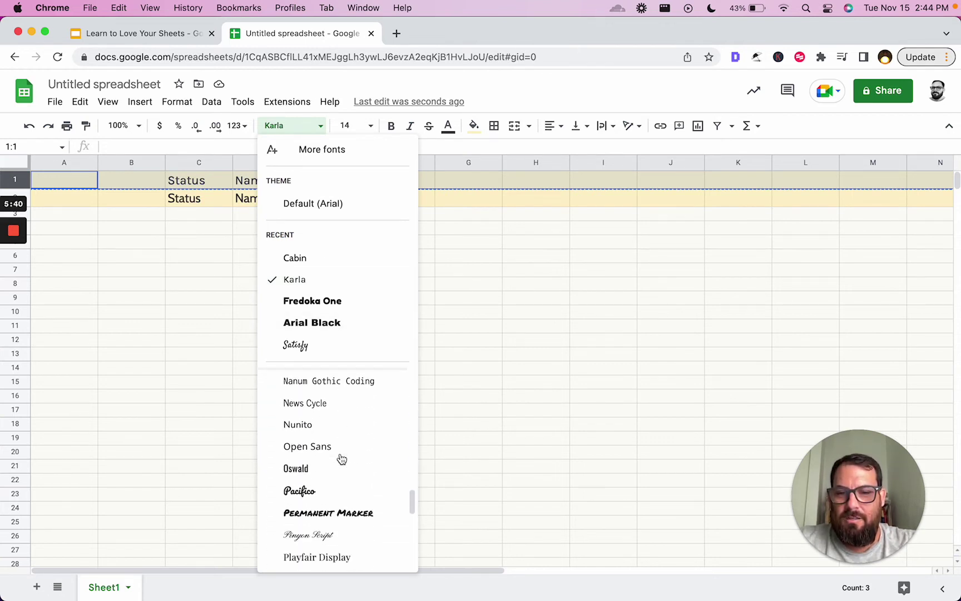
pyautogui.click(317, 423)
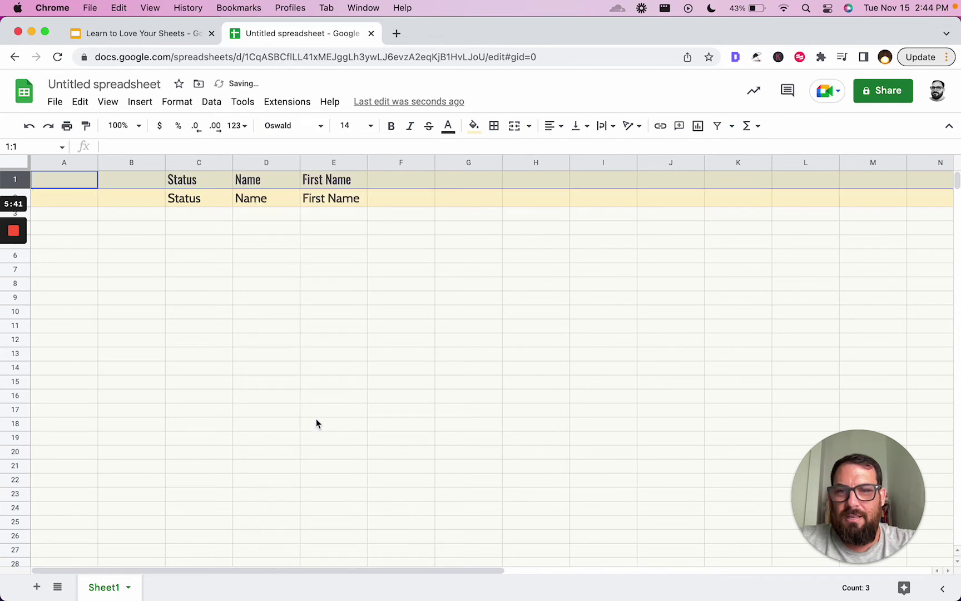
pyautogui.click(333, 182)
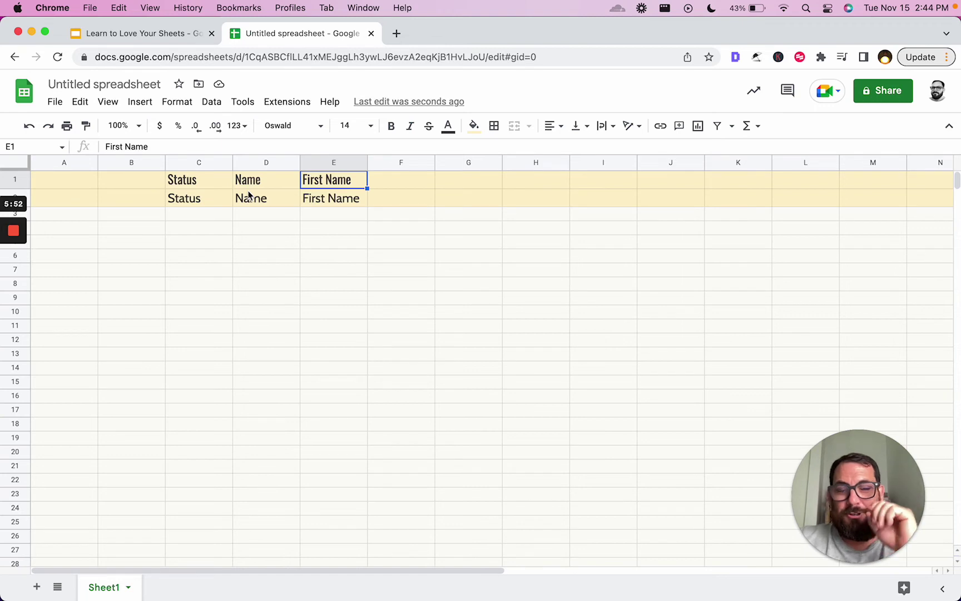
pyautogui.click(203, 186)
pyautogui.click(165, 34)
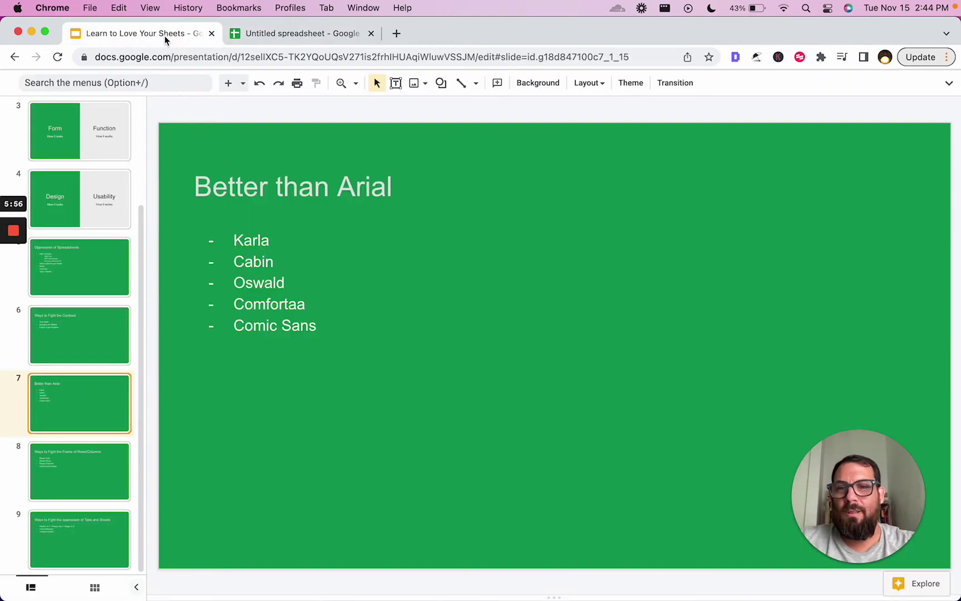
pyautogui.click(308, 36)
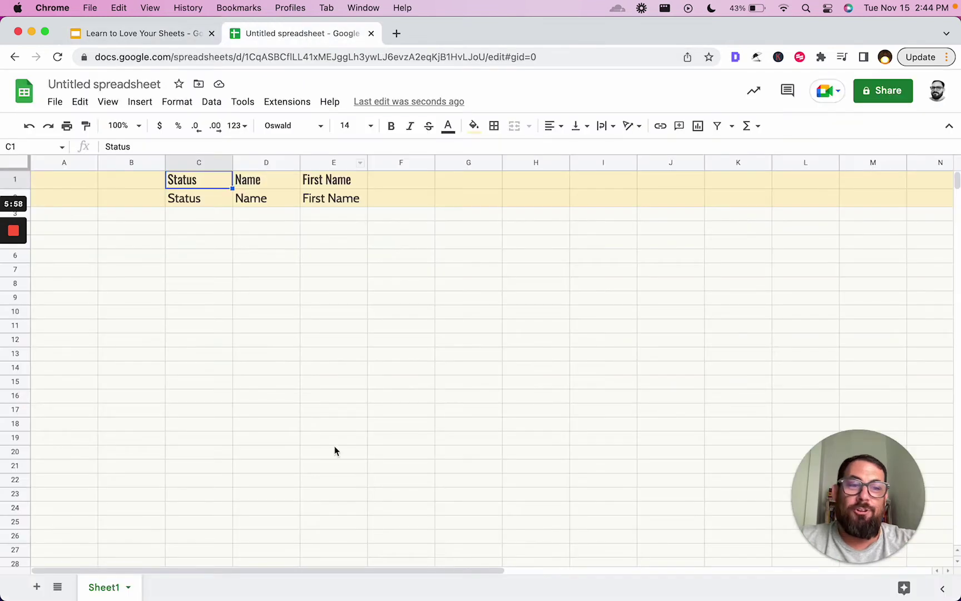
# - Paste row 1's headings into row 2 and set row 2 in Comfortaa
pyautogui.click(12, 177)
pyautogui.press('super+c')
pyautogui.click(83, 216)
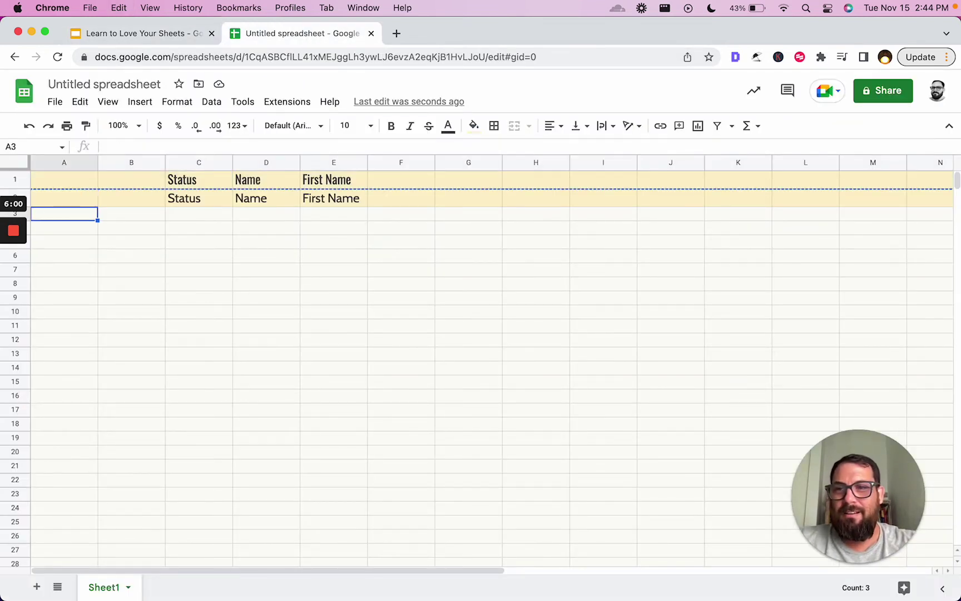
pyautogui.press('Up')
pyautogui.click(17, 195)
pyautogui.press('super+v')
pyautogui.click(289, 126)
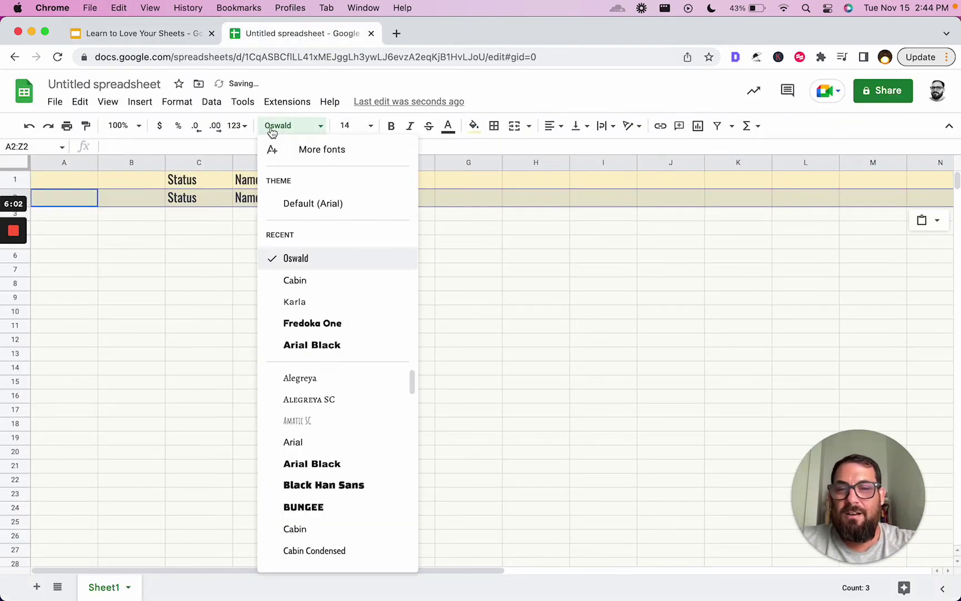
pyautogui.scroll(-5, 332, 443)
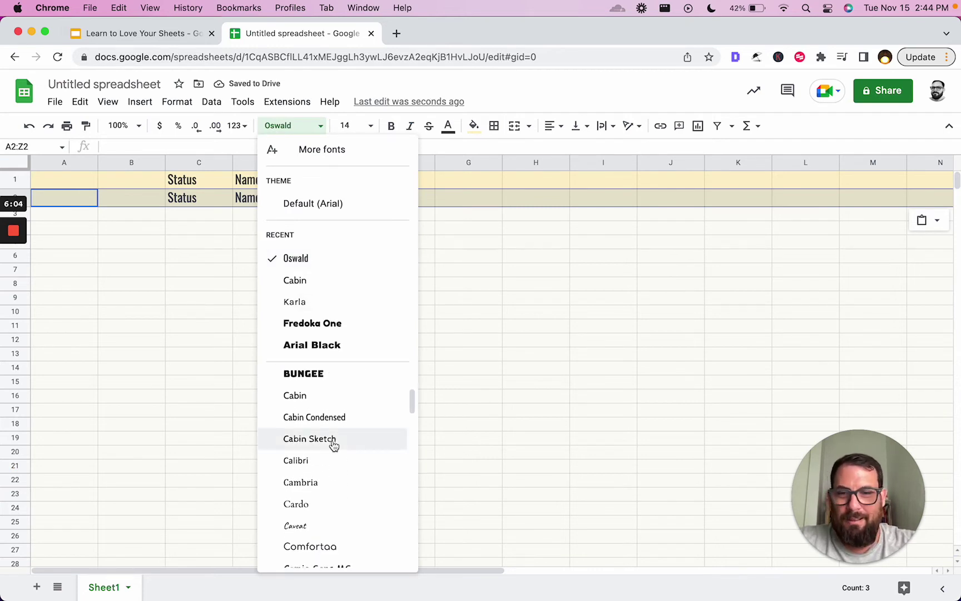
pyautogui.click(325, 495)
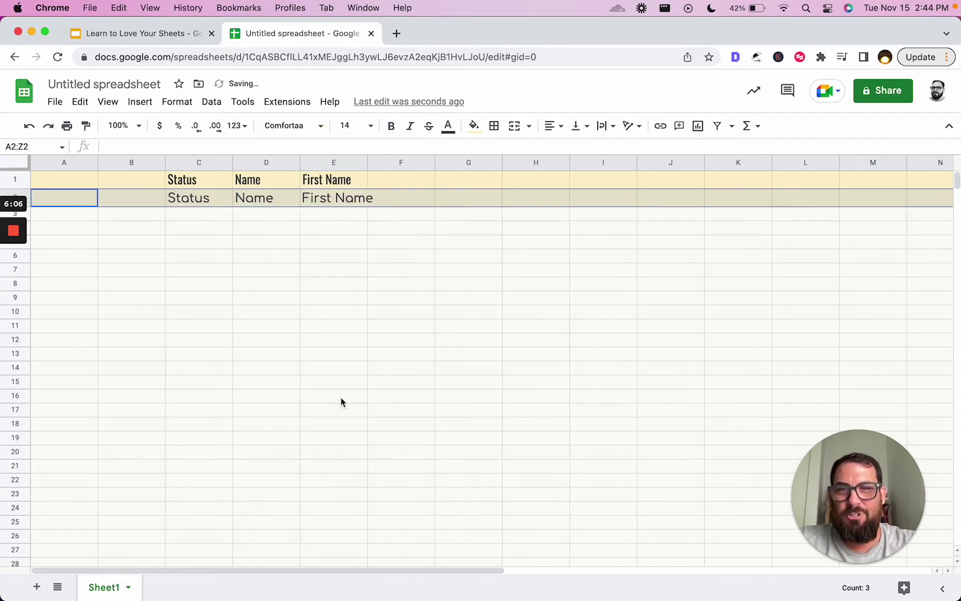
# - Compare the row 1 and row 2 fonts, then set C2:E2 to Comic Sans MS
pyautogui.click(218, 187)
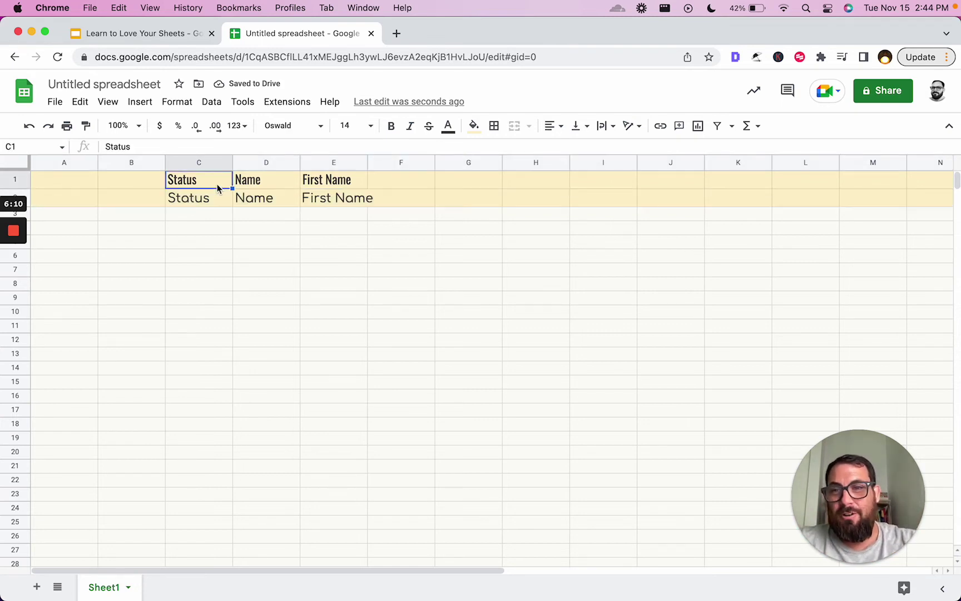
pyautogui.click(204, 201)
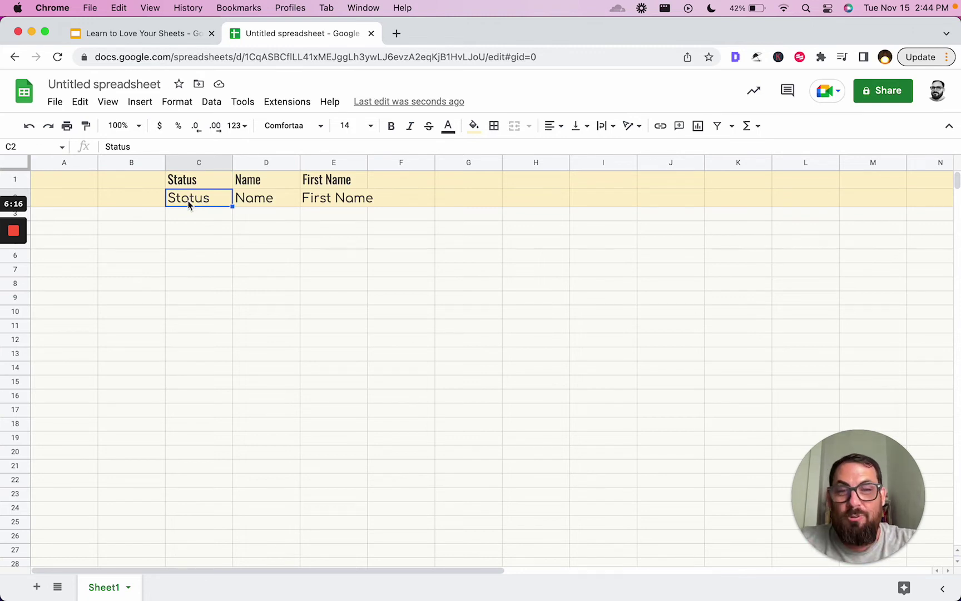
pyautogui.click(328, 200)
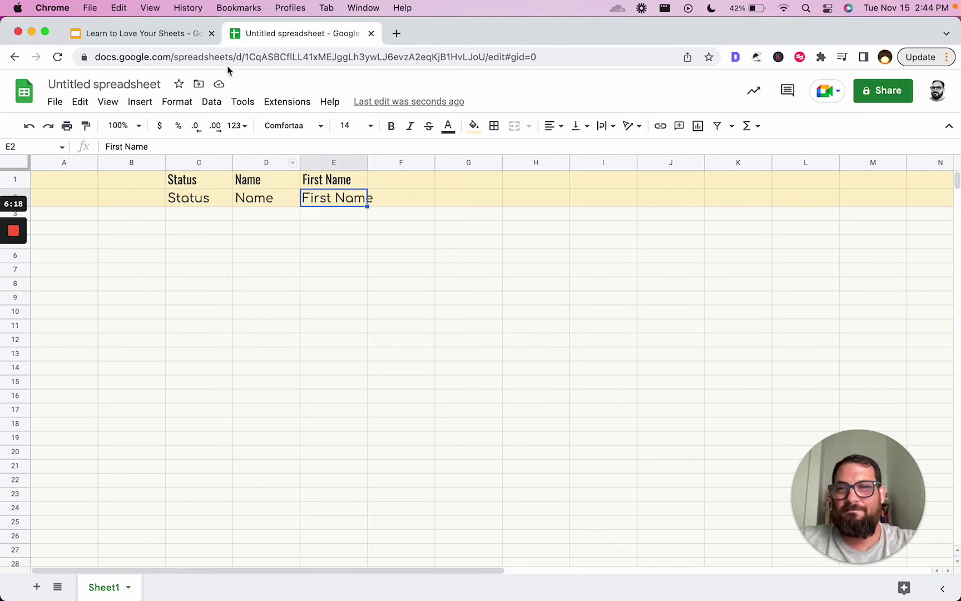
pyautogui.click(172, 34)
pyautogui.click(280, 33)
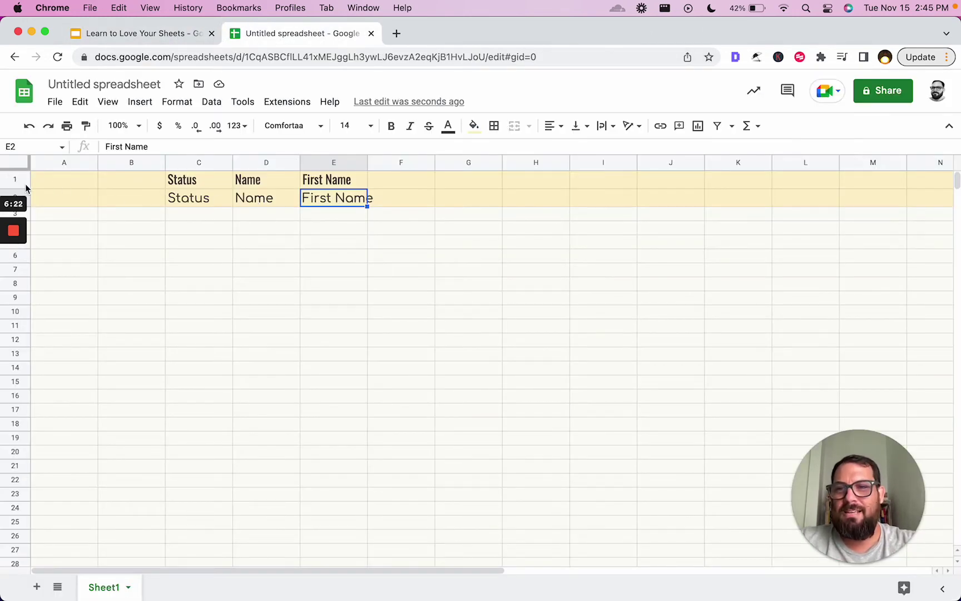
pyautogui.moveTo(198, 204); pyautogui.dragTo(339, 202)
pyautogui.click(301, 133)
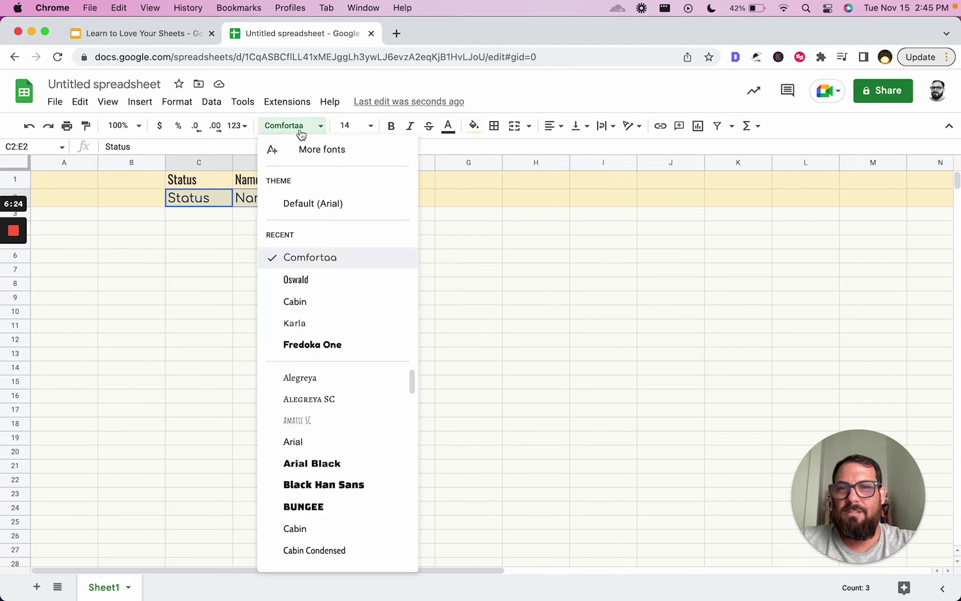
pyautogui.scroll(-5, 340, 467)
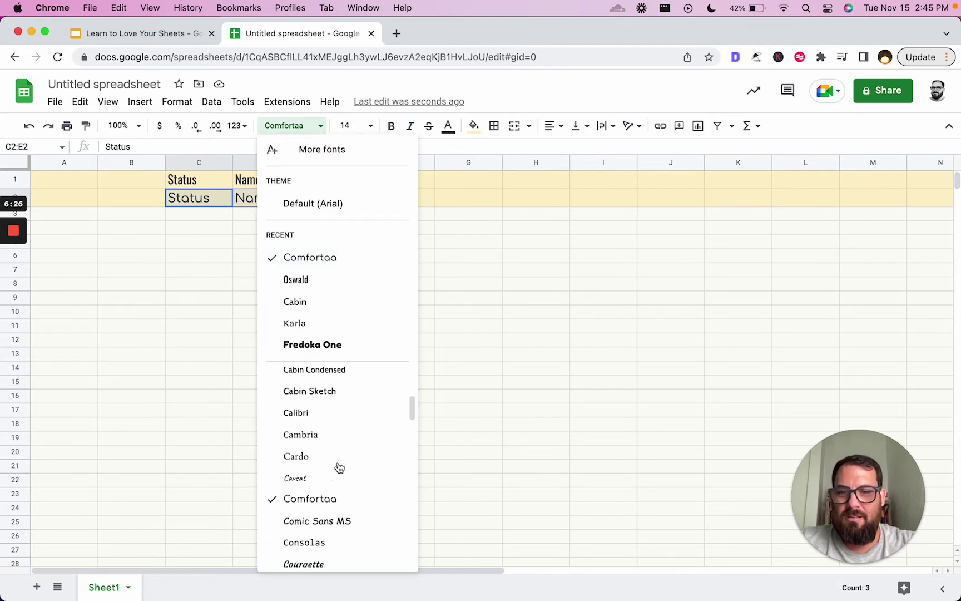
pyautogui.scroll(-1, 339, 468)
pyautogui.click(336, 491)
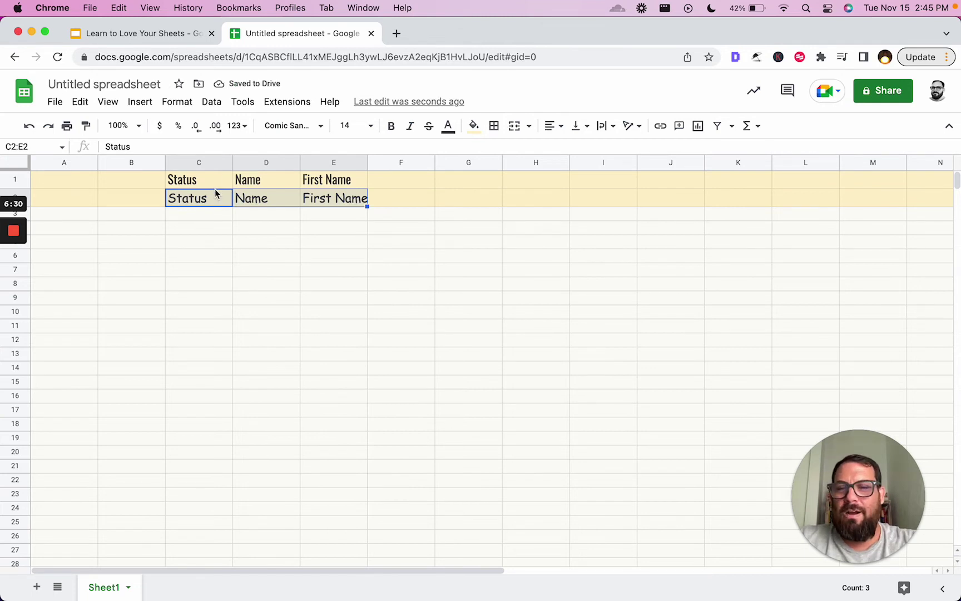
# - Widen columns C, D and E together by dragging a shared border
pyautogui.moveTo(204, 165); pyautogui.dragTo(340, 164)
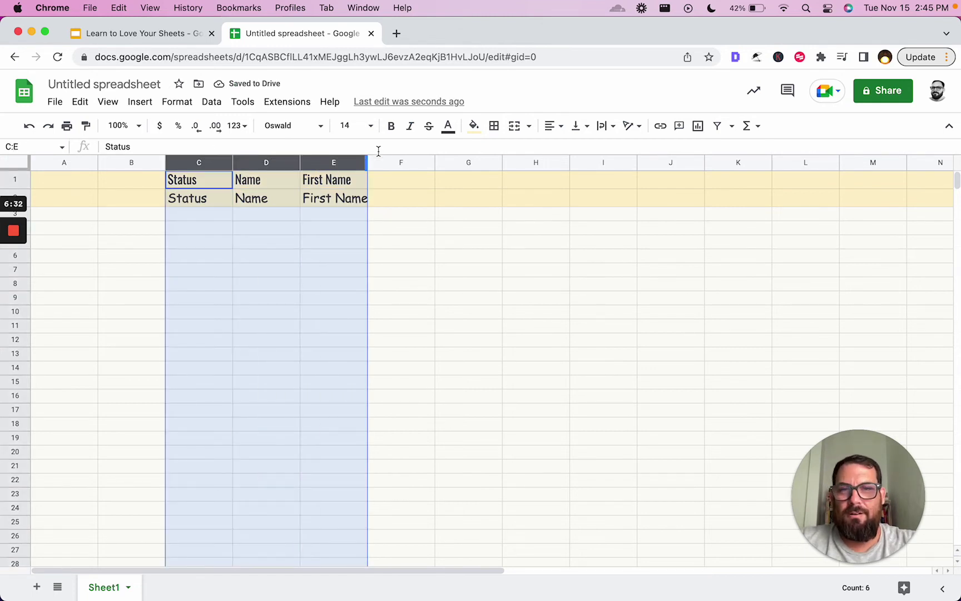
pyautogui.click(359, 162)
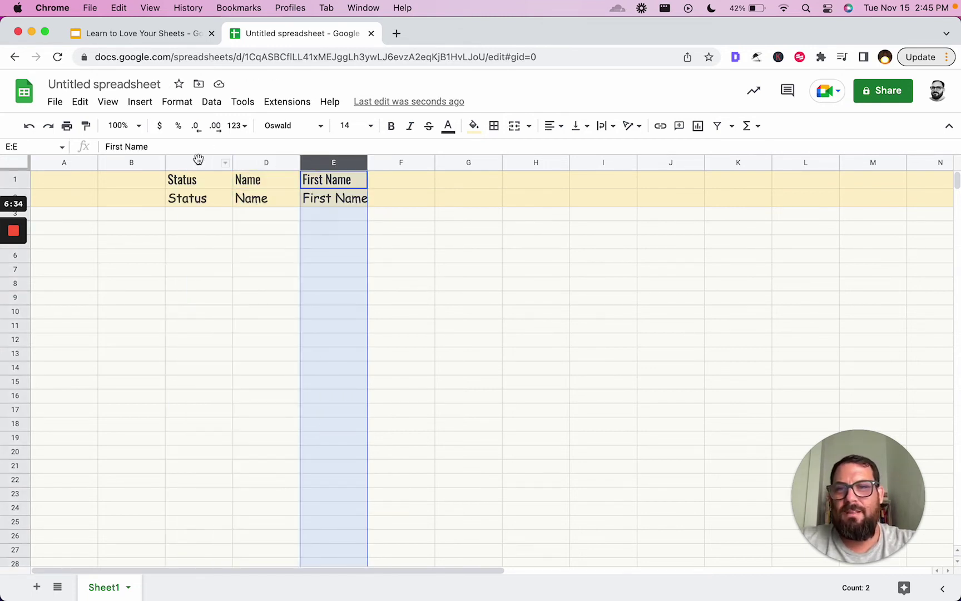
pyautogui.moveTo(197, 162); pyautogui.dragTo(469, 162)
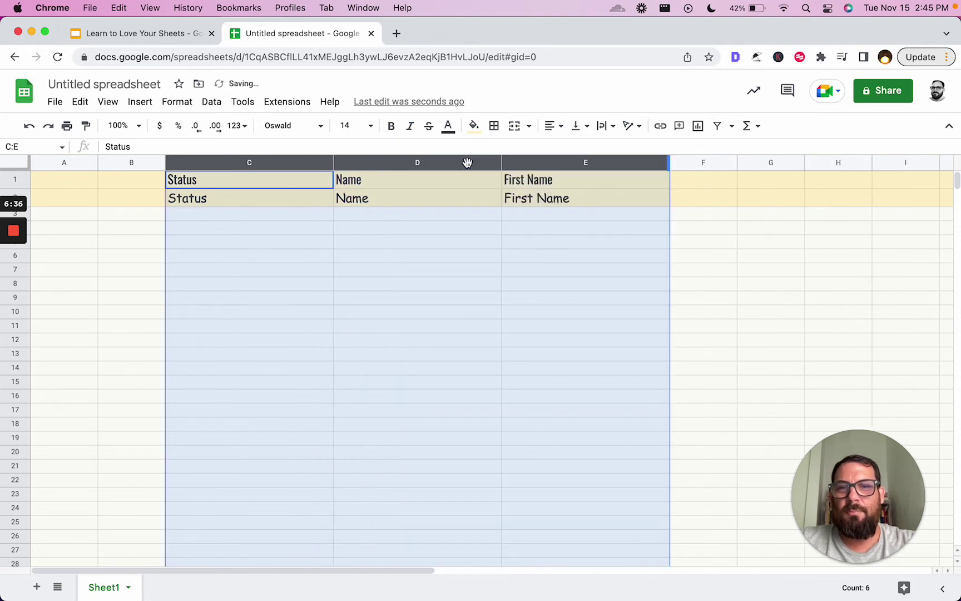
pyautogui.click(23, 192)
pyautogui.click(68, 198)
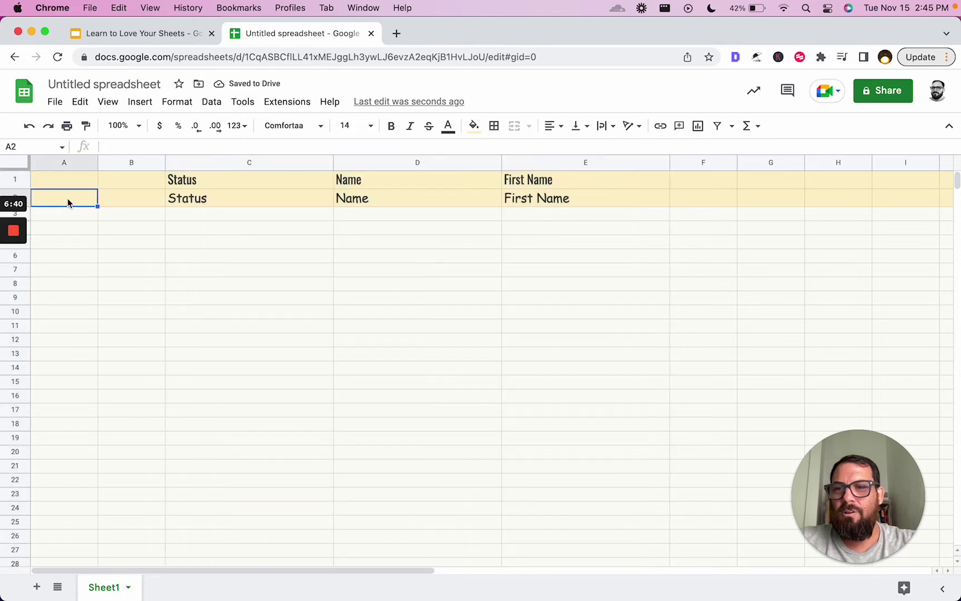
# - Open and dismiss the context menus for row 2's cells and row header
pyautogui.rightClick(67, 198)
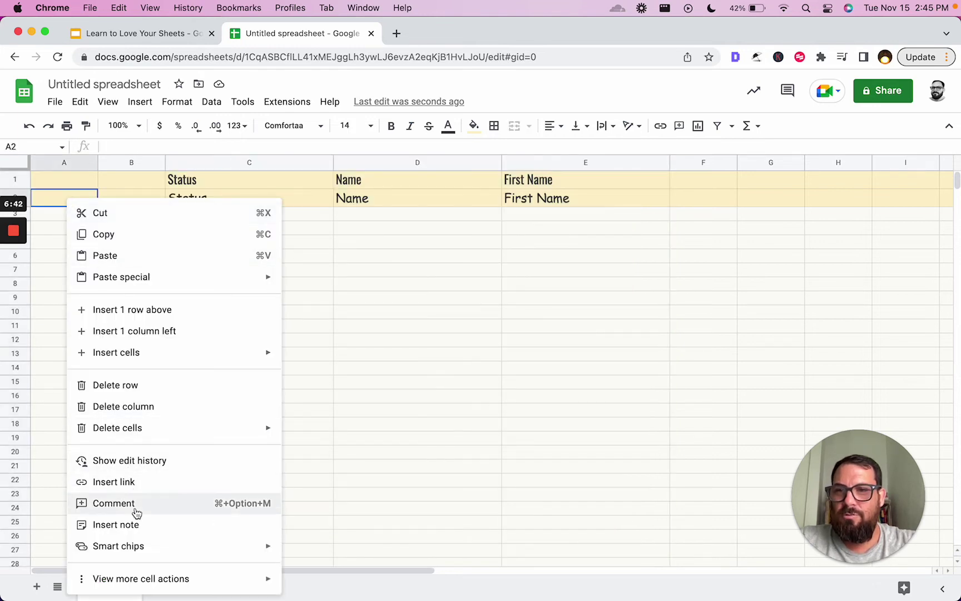
pyautogui.click(365, 217)
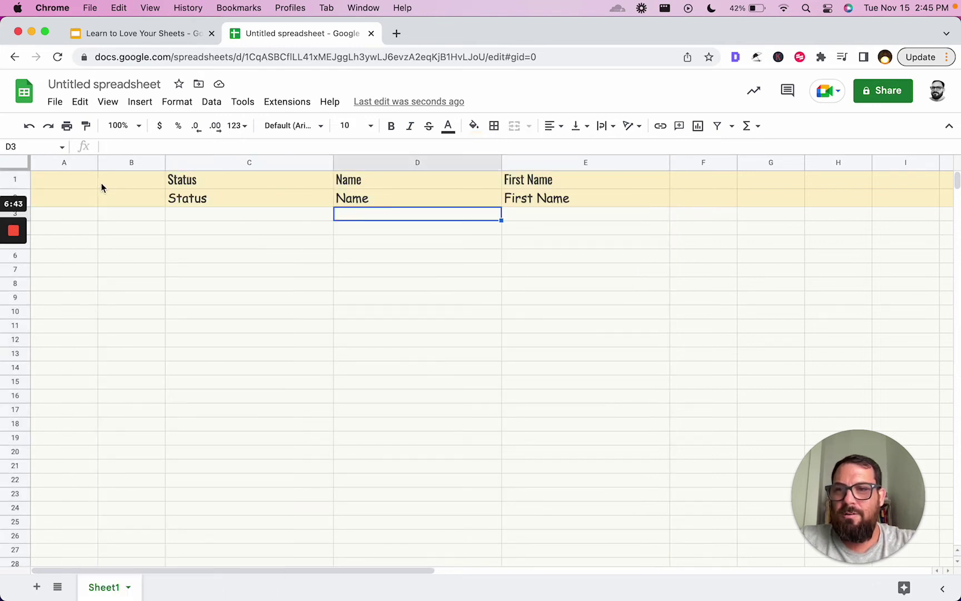
pyautogui.click(27, 193)
pyautogui.click(28, 193)
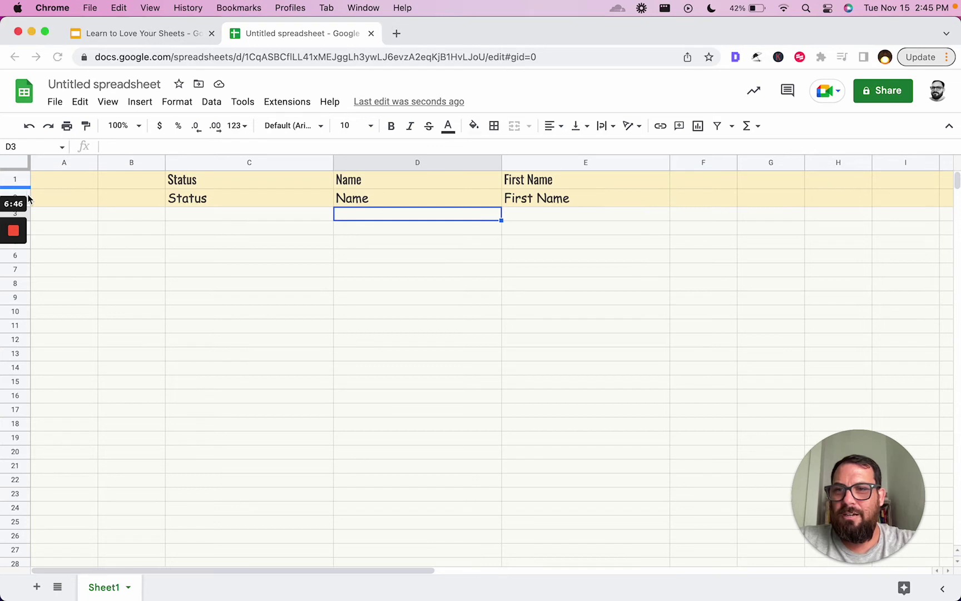
pyautogui.rightClick(28, 193)
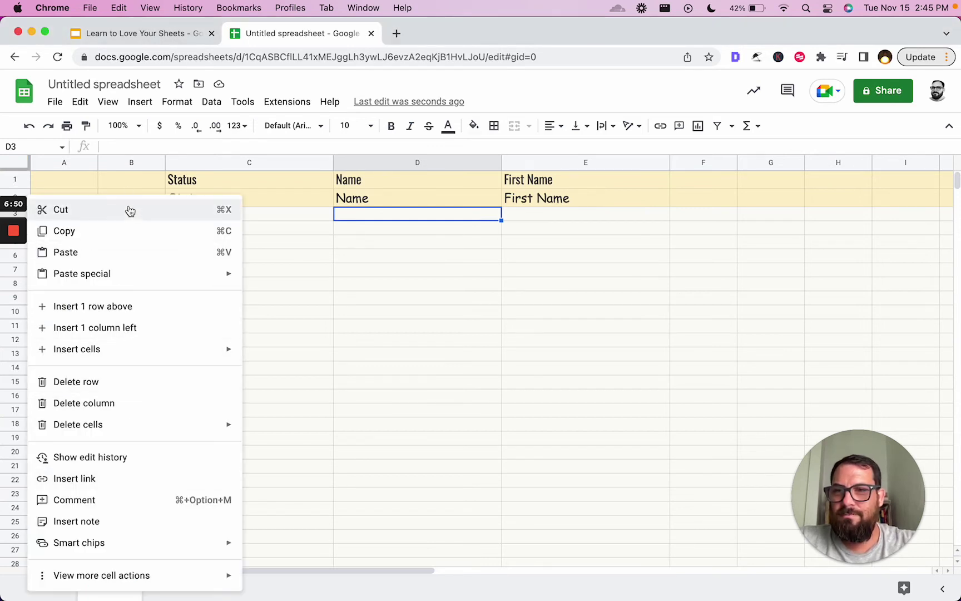
pyautogui.click(131, 179)
pyautogui.click(29, 193)
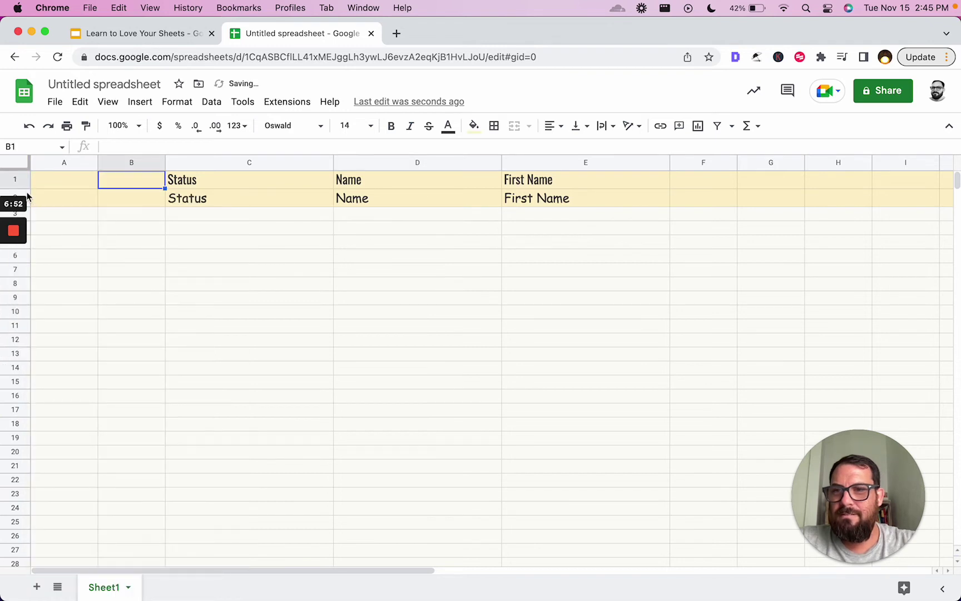
pyautogui.click(25, 194)
pyautogui.click(24, 187)
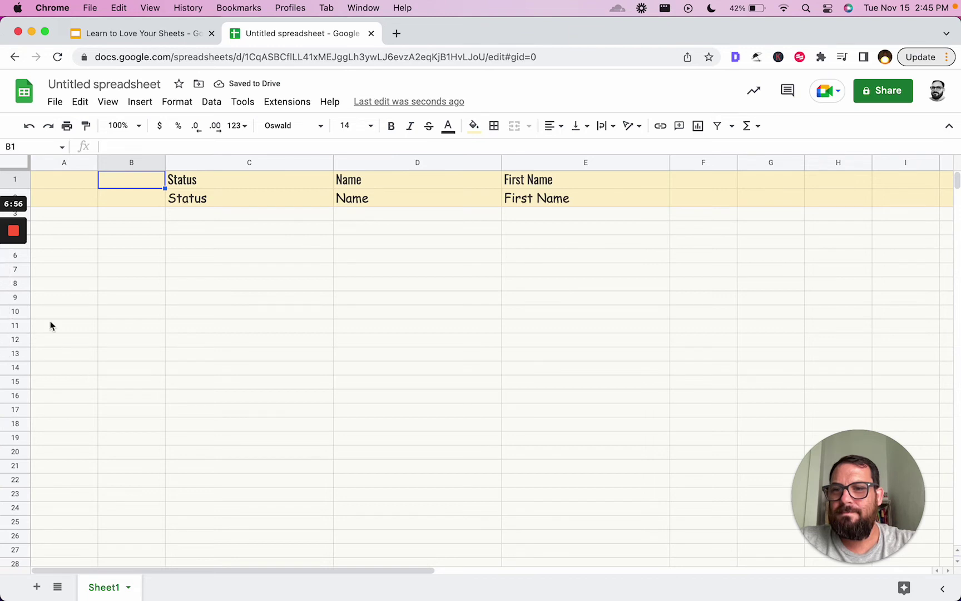
pyautogui.click(12, 287)
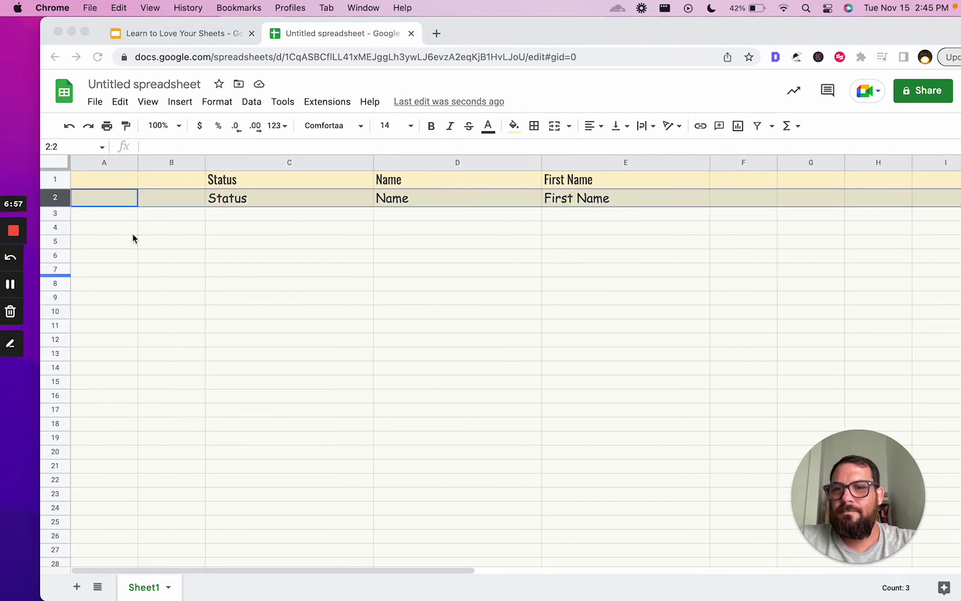
# - Resize row 2 to 30 pixels, then to 50 pixels tall
pyautogui.rightClick(60, 197)
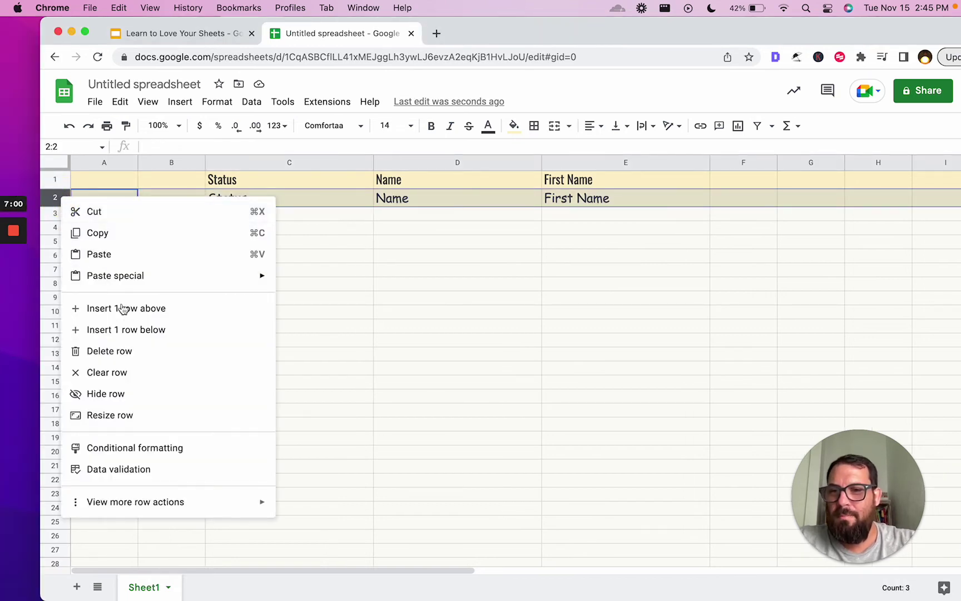
pyautogui.click(132, 416)
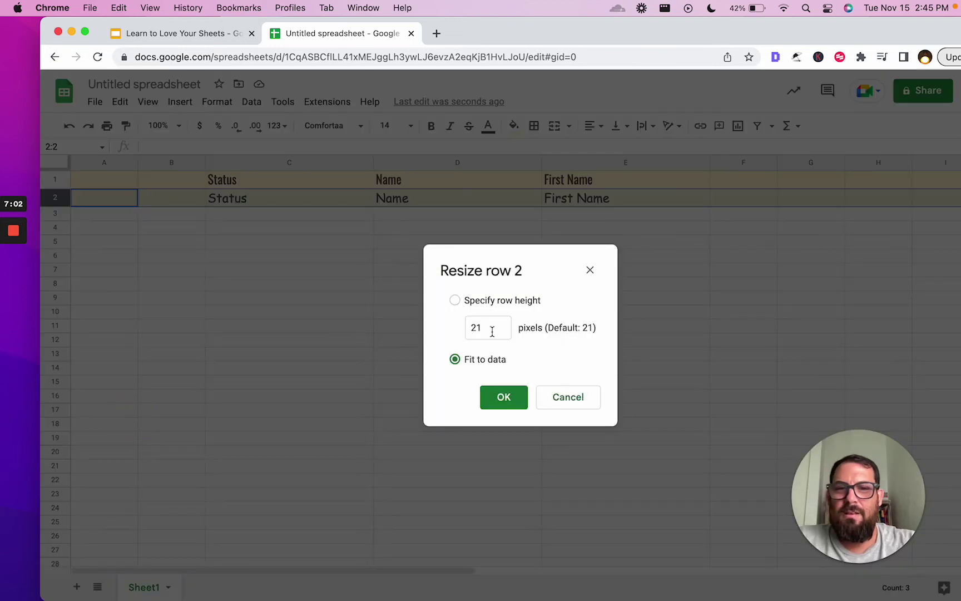
pyautogui.moveTo(500, 329); pyautogui.dragTo(425, 333)
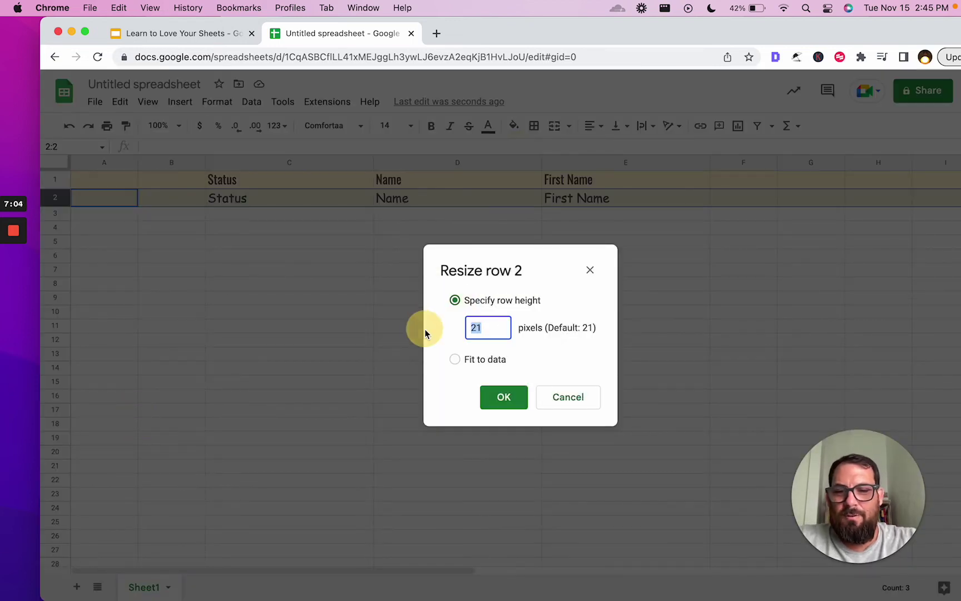
pyautogui.write('30')
pyautogui.press('Return')
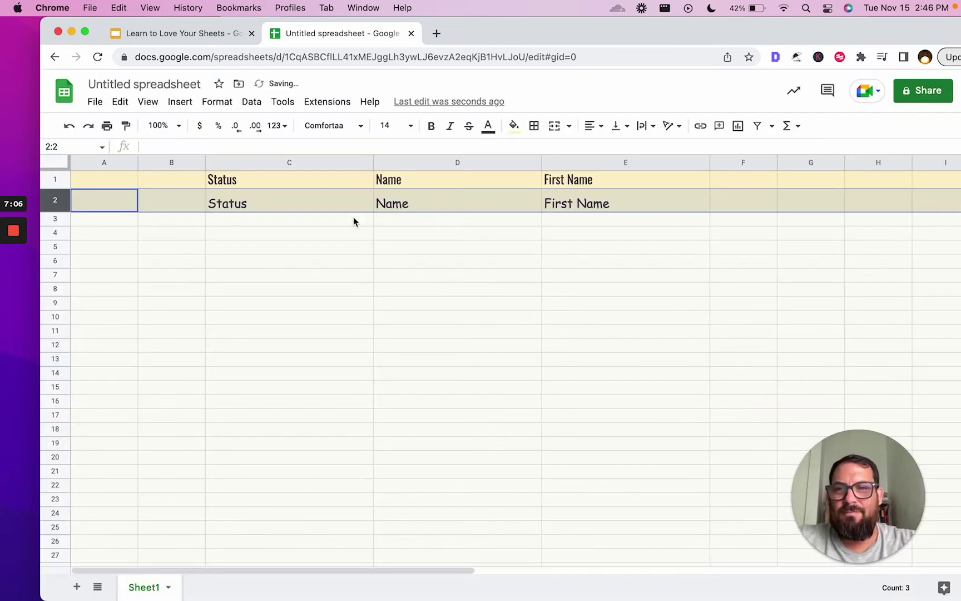
pyautogui.rightClick(63, 204)
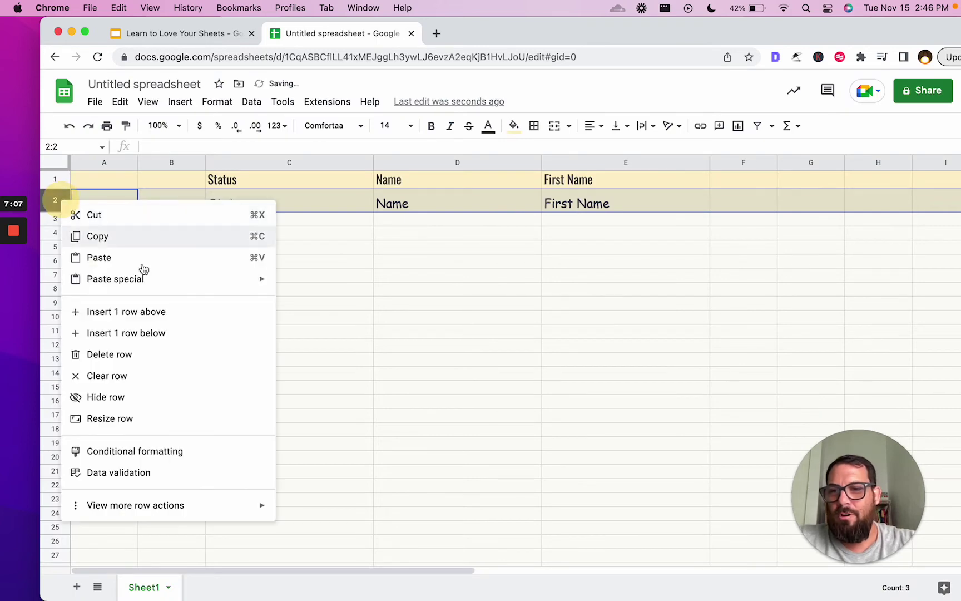
pyautogui.click(136, 417)
pyautogui.write('50')
pyautogui.press('Return')
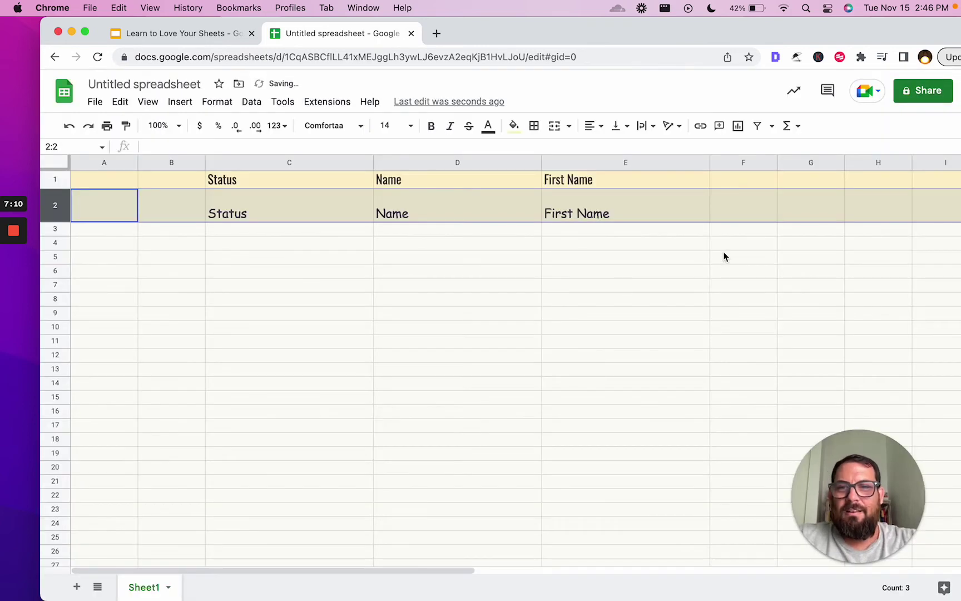
# - Centre the row 2 headings vertically and horizontally, then show the presentation
pyautogui.click(616, 126)
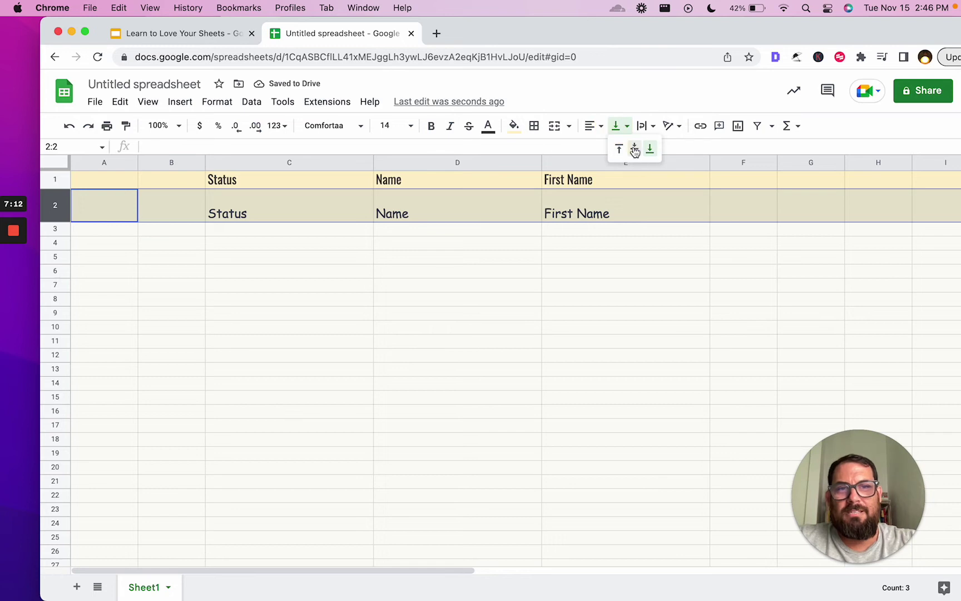
pyautogui.click(632, 147)
pyautogui.click(594, 125)
pyautogui.click(607, 148)
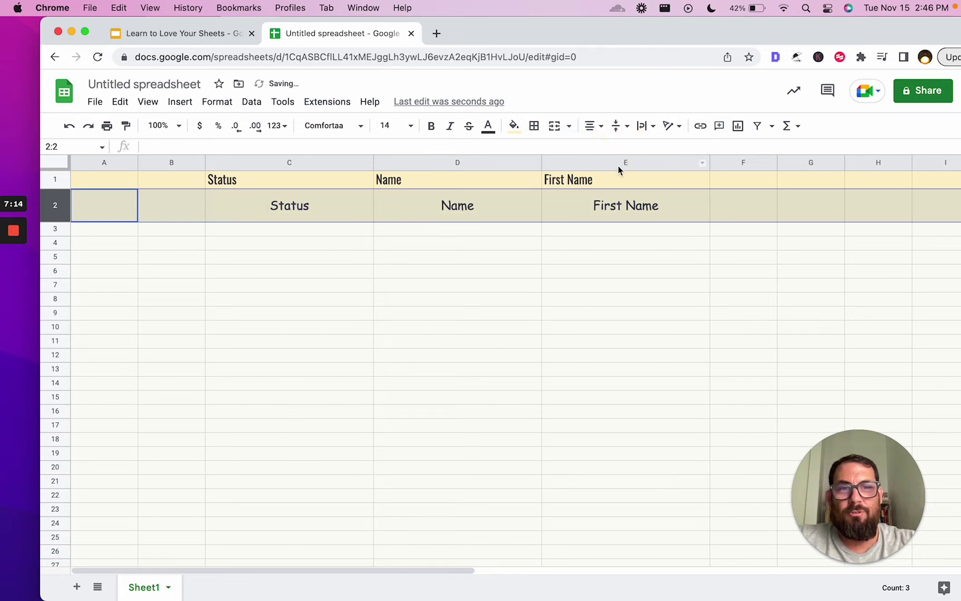
pyautogui.click(620, 210)
pyautogui.click(507, 213)
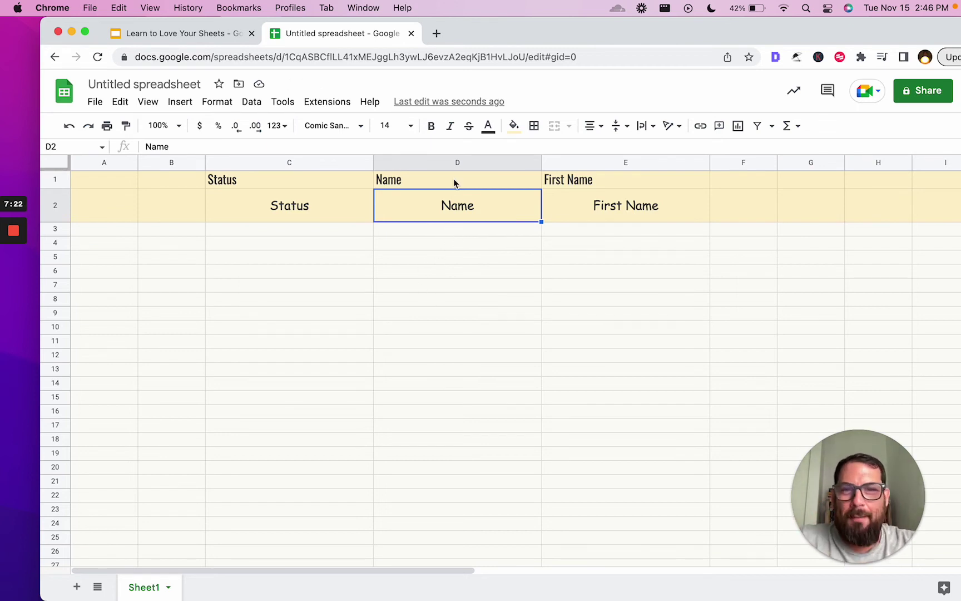
pyautogui.click(317, 209)
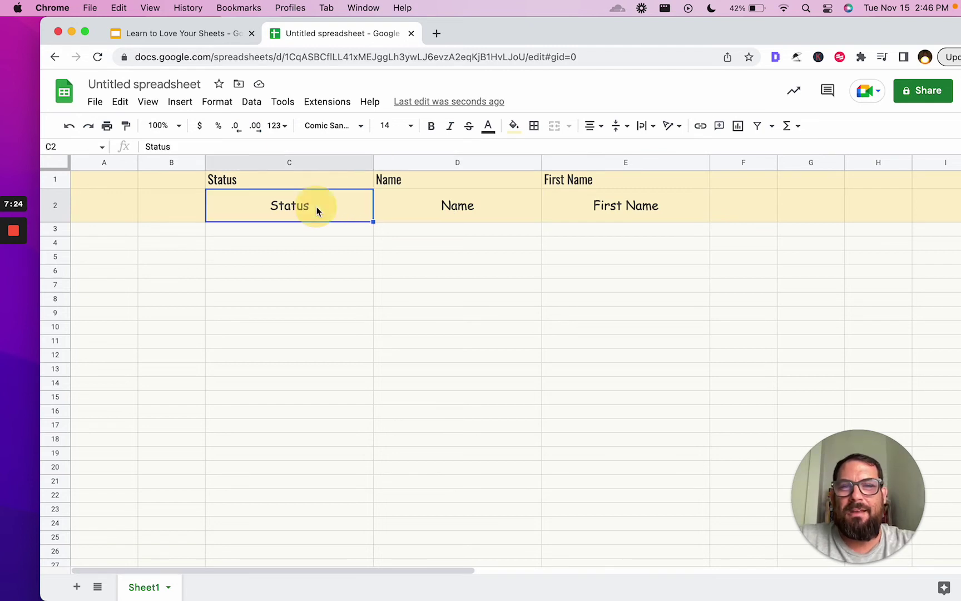
pyautogui.click(204, 34)
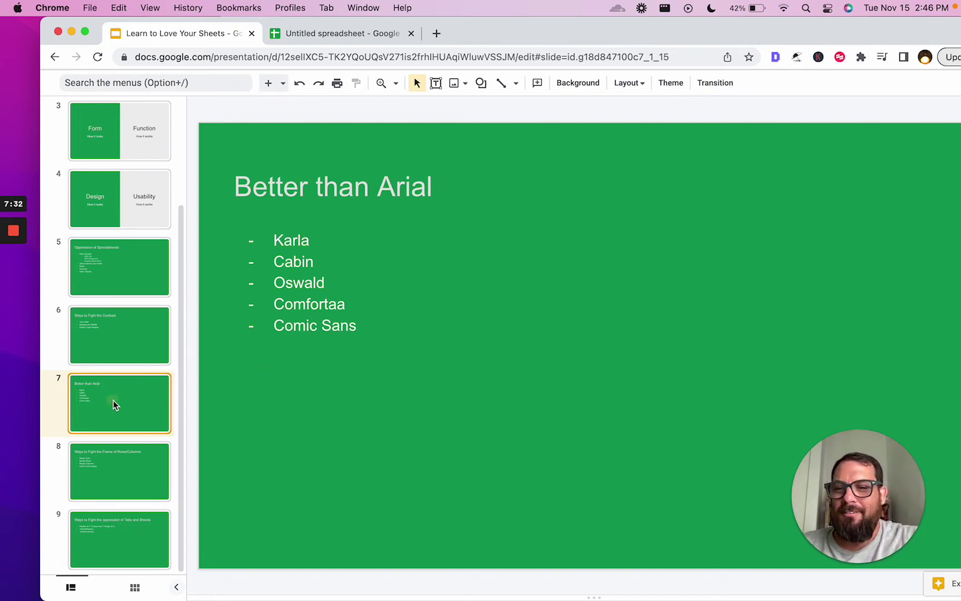
# - View the 'Ways to Fight the Frame of Rows/Columns' slide, then return to the spreadsheet
pyautogui.click(113, 448)
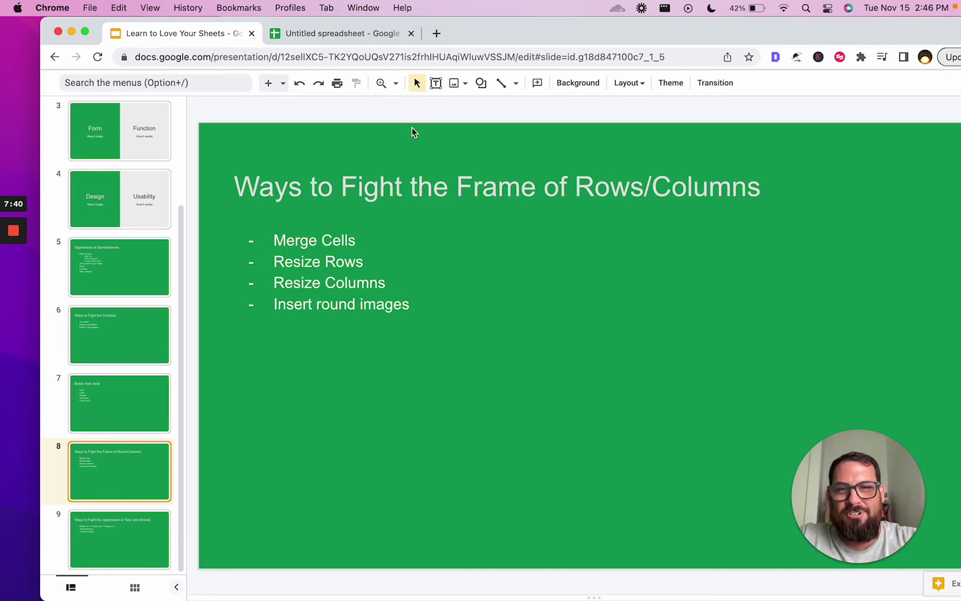
pyautogui.click(334, 33)
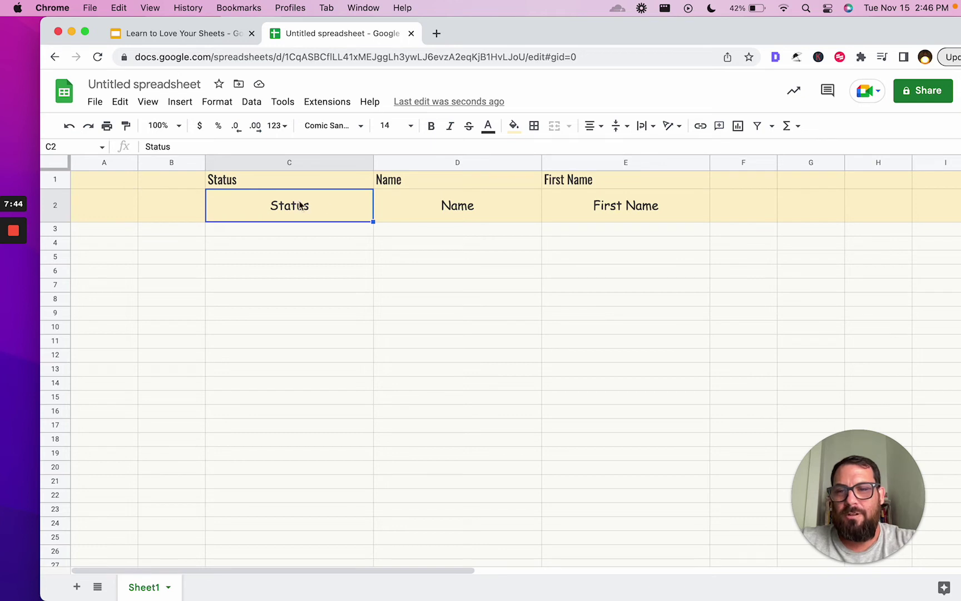
# - Merge cells C1 through E1, keeping only the Status value
pyautogui.moveTo(359, 190); pyautogui.dragTo(353, 214)
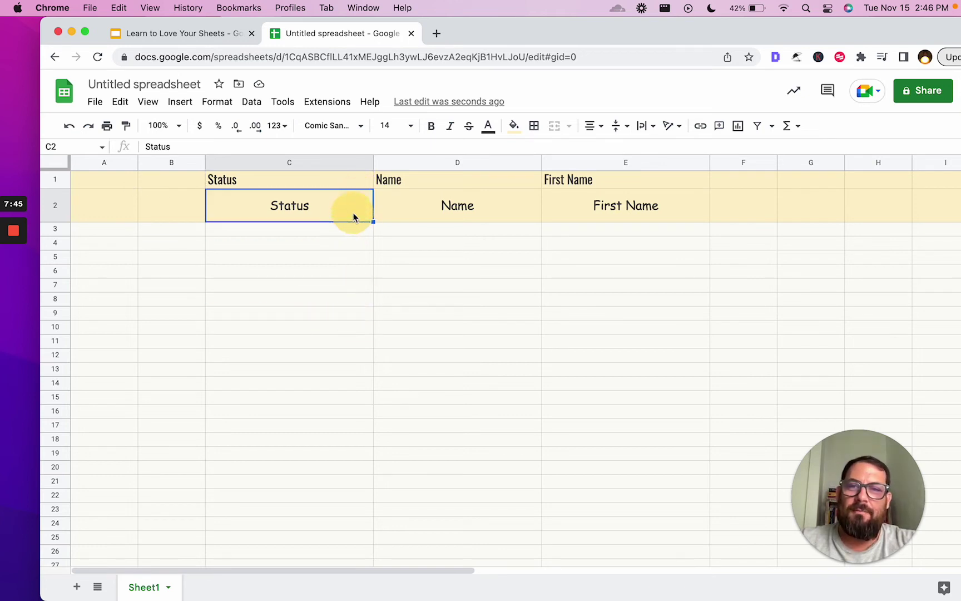
pyautogui.click(163, 272)
pyautogui.moveTo(250, 181); pyautogui.dragTo(584, 179)
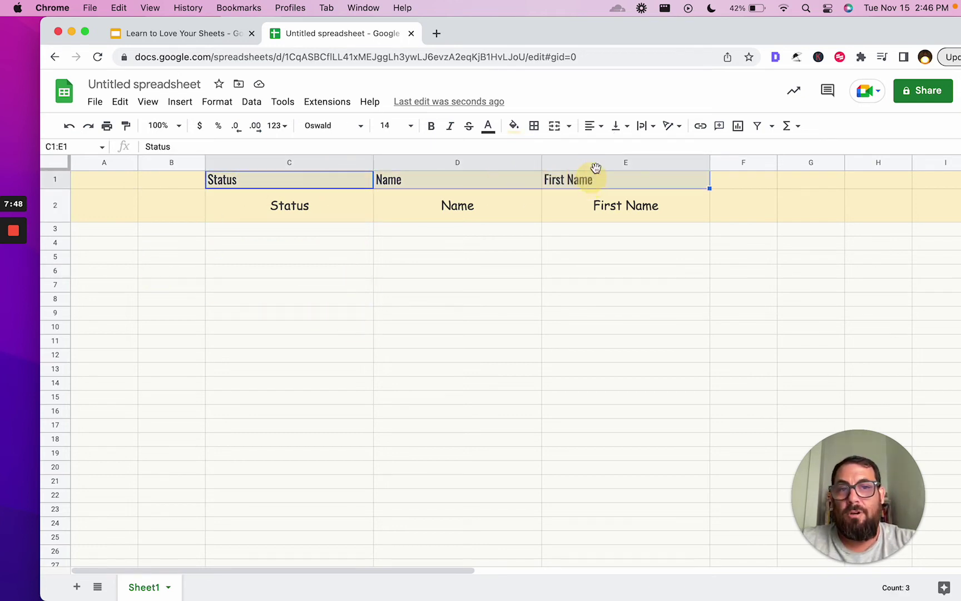
pyautogui.click(554, 126)
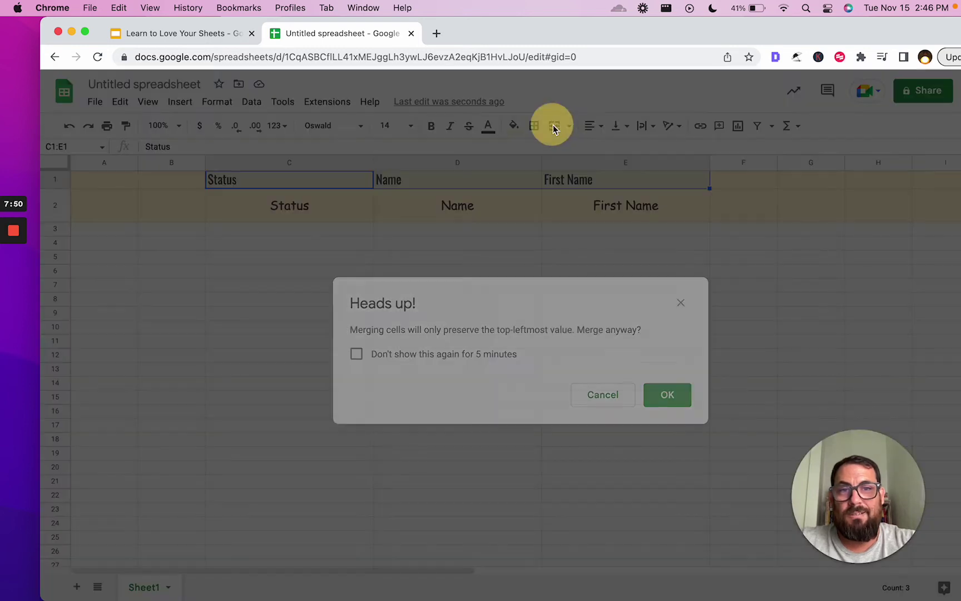
pyautogui.click(667, 394)
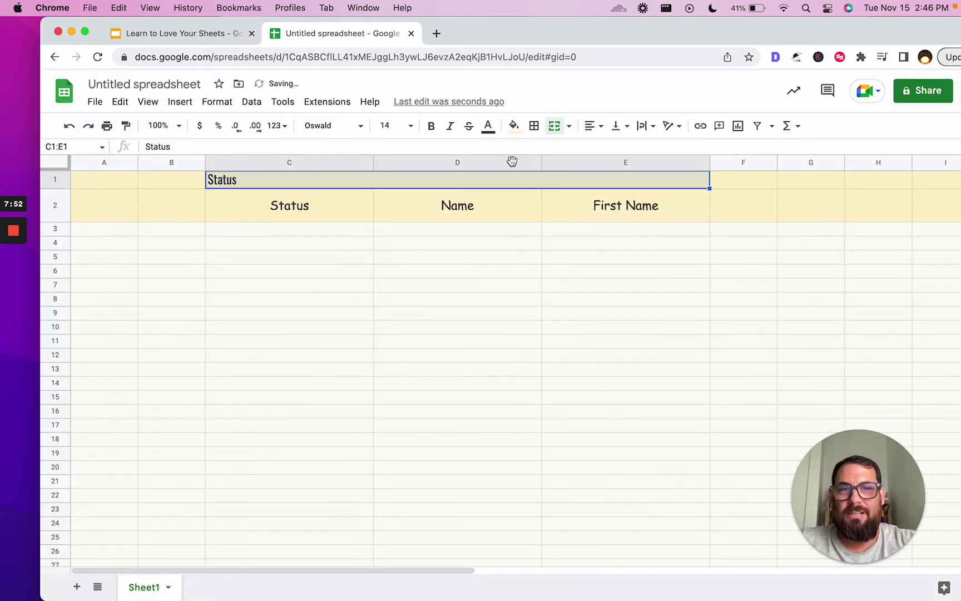
# - Centre the Status heading horizontally across the merged C1:E1 cell
pyautogui.click(594, 125)
pyautogui.click(608, 148)
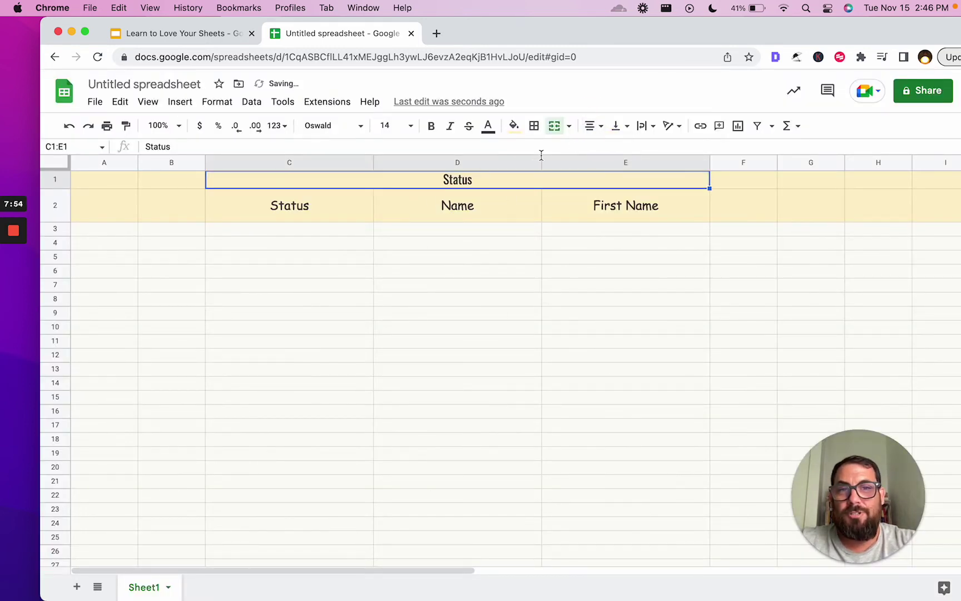
pyautogui.click(474, 245)
pyautogui.click(298, 189)
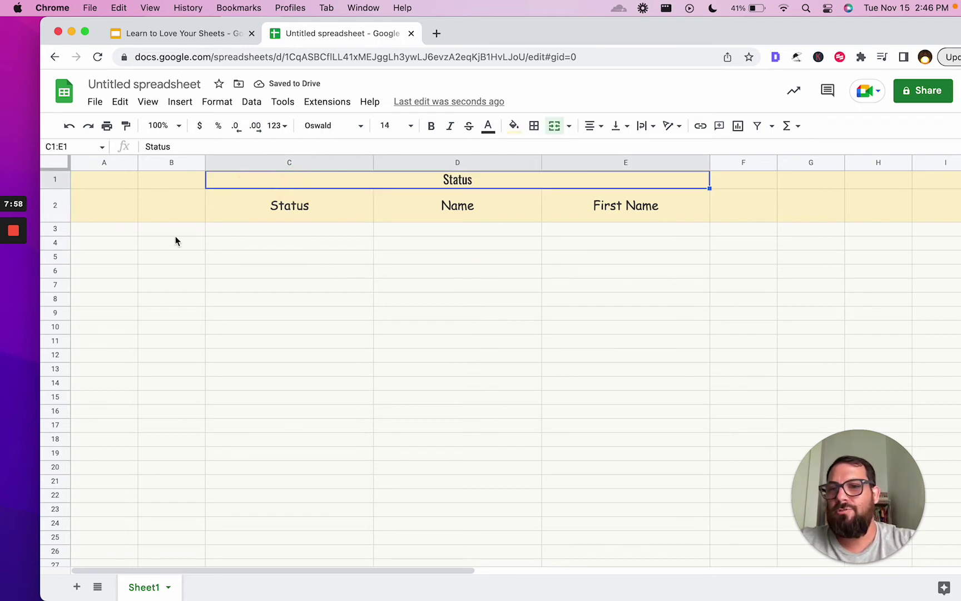
pyautogui.click(599, 210)
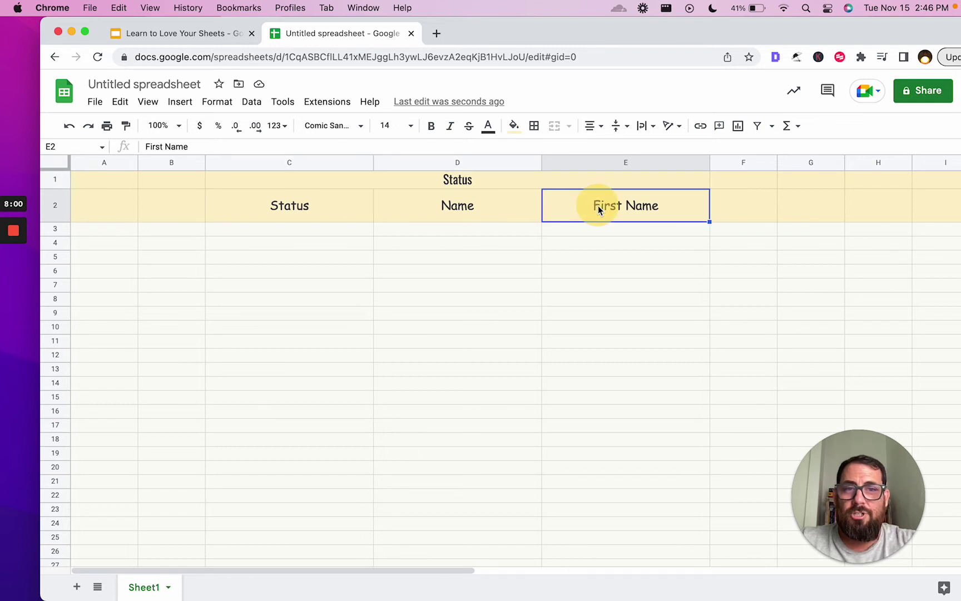
pyautogui.click(530, 187)
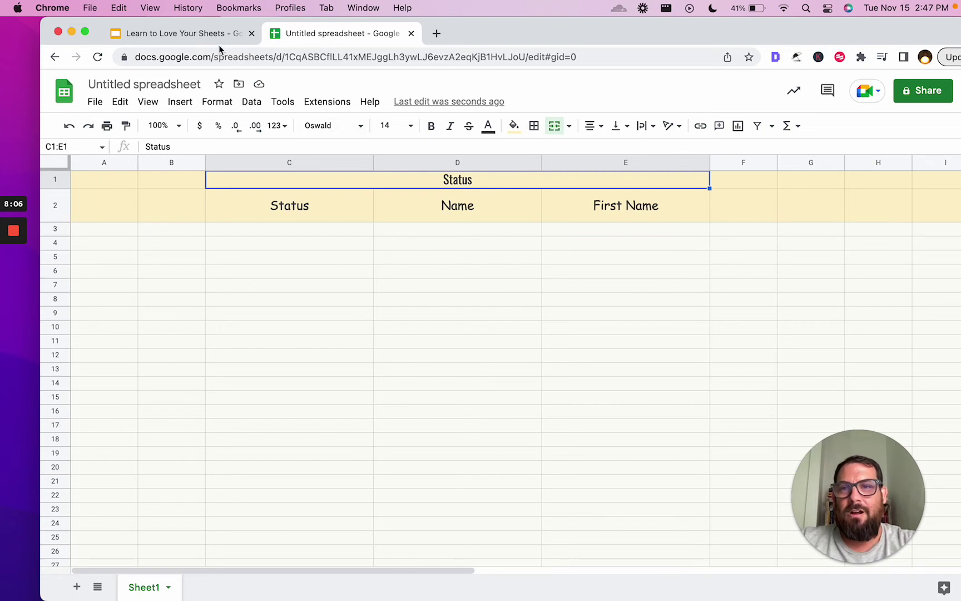
pyautogui.click(207, 35)
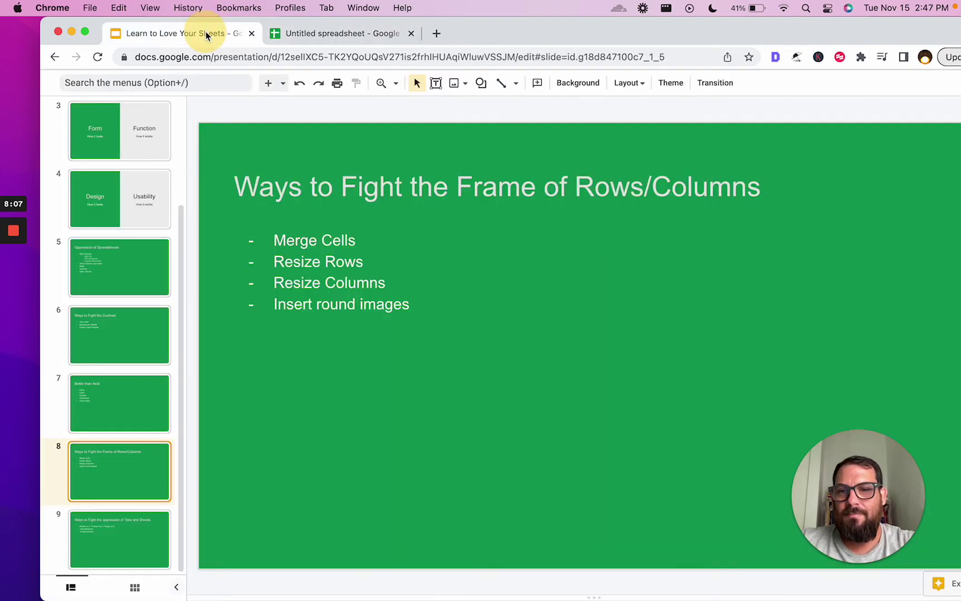
pyautogui.click(345, 34)
pyautogui.click(289, 201)
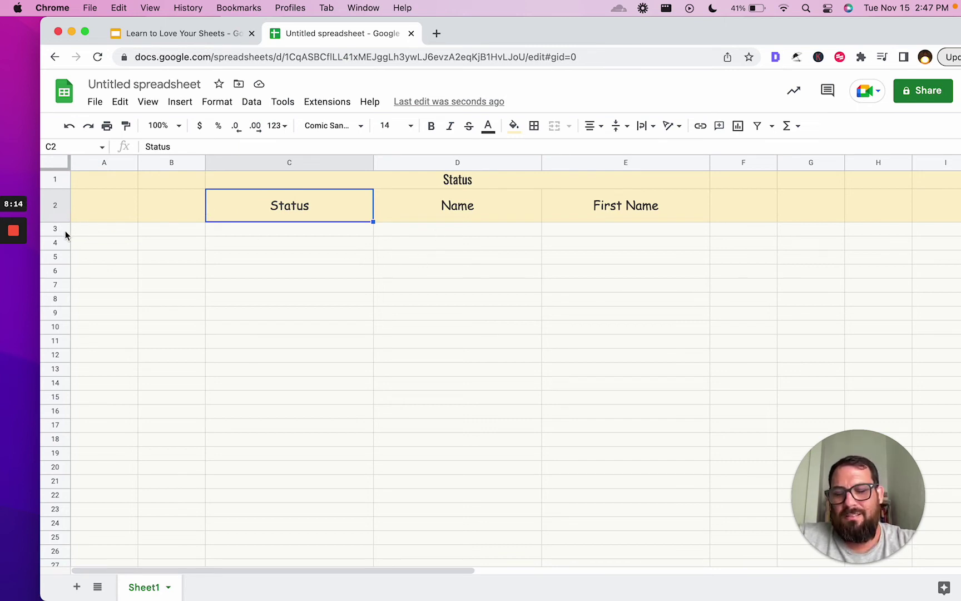
# - Make rows 3–11 taller and paste a copy of merged C1:E1 into C3
pyautogui.moveTo(61, 229); pyautogui.dragTo(58, 370)
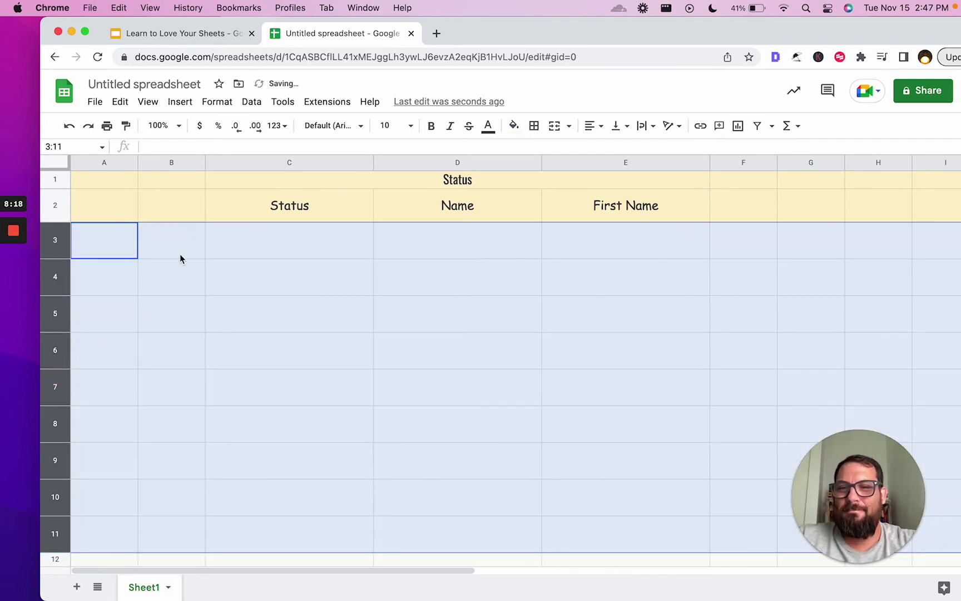
pyautogui.click(186, 228)
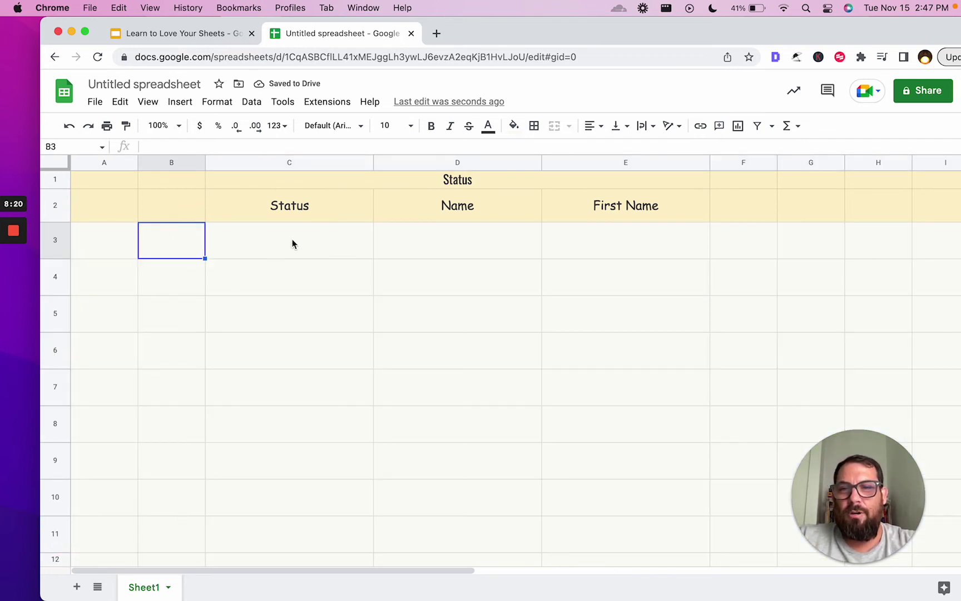
pyautogui.click(443, 180)
pyautogui.press('cmd+c')
pyautogui.click(264, 246)
pyautogui.press('cmd+v')
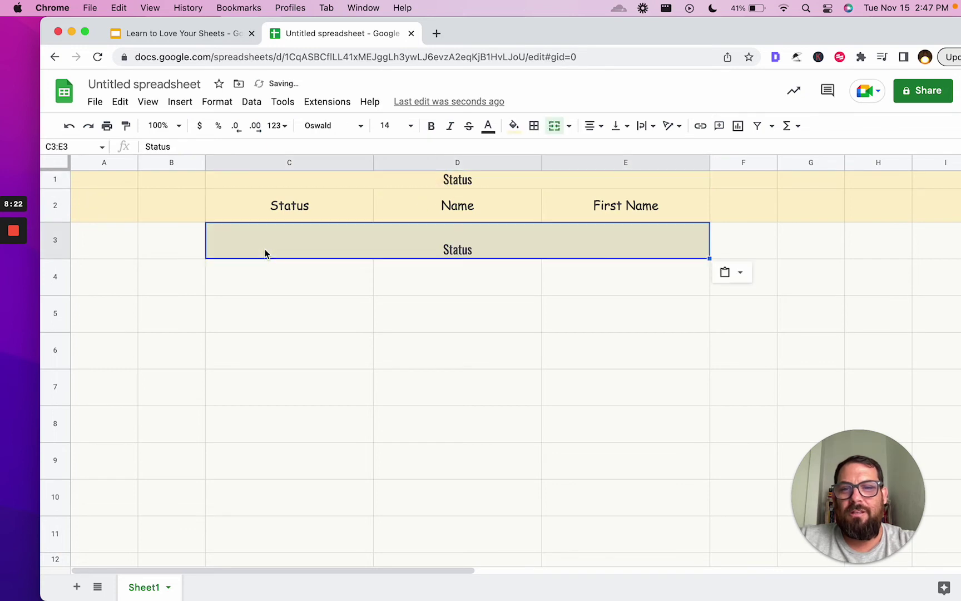
# - Centre the pasted Status heading in C3:E3 vertically
pyautogui.click(617, 126)
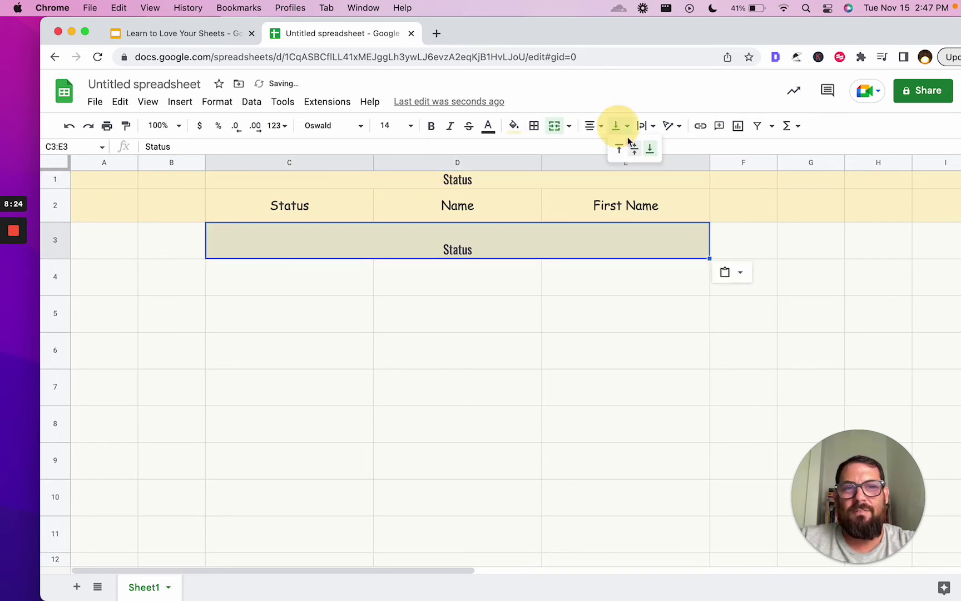
pyautogui.click(635, 145)
pyautogui.click(440, 274)
pyautogui.click(276, 256)
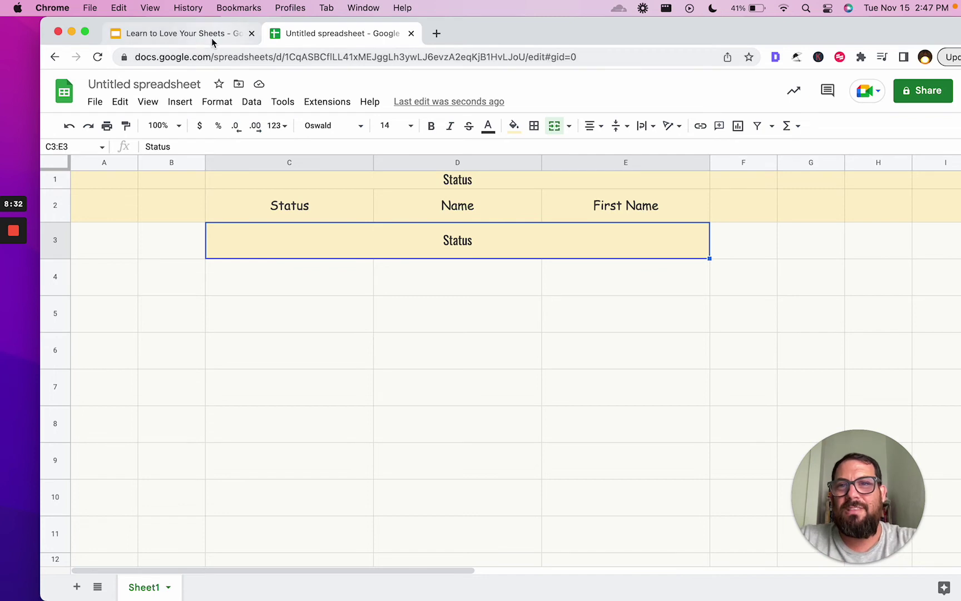
# - Advance the Slides deck to slide 9, 'Ways to Fight the oppression of Tabs and Sheets', then return to the spreadsheet
pyautogui.click(214, 42)
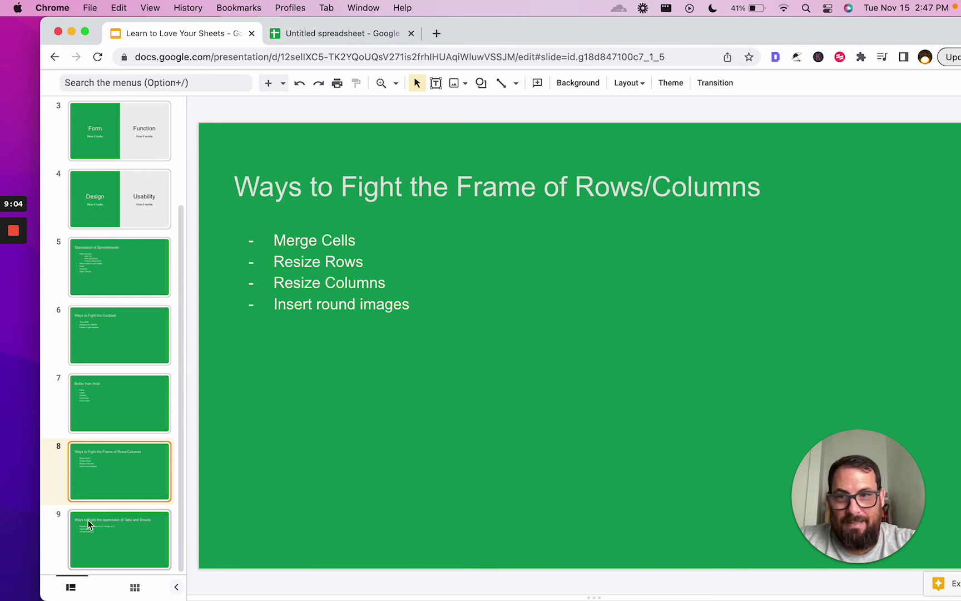
pyautogui.click(104, 523)
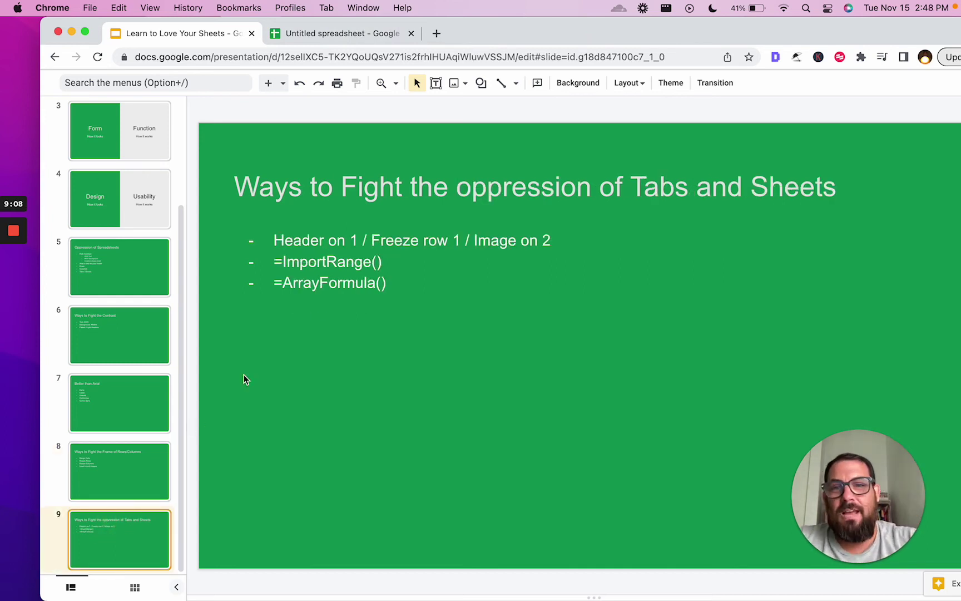
pyautogui.click(368, 33)
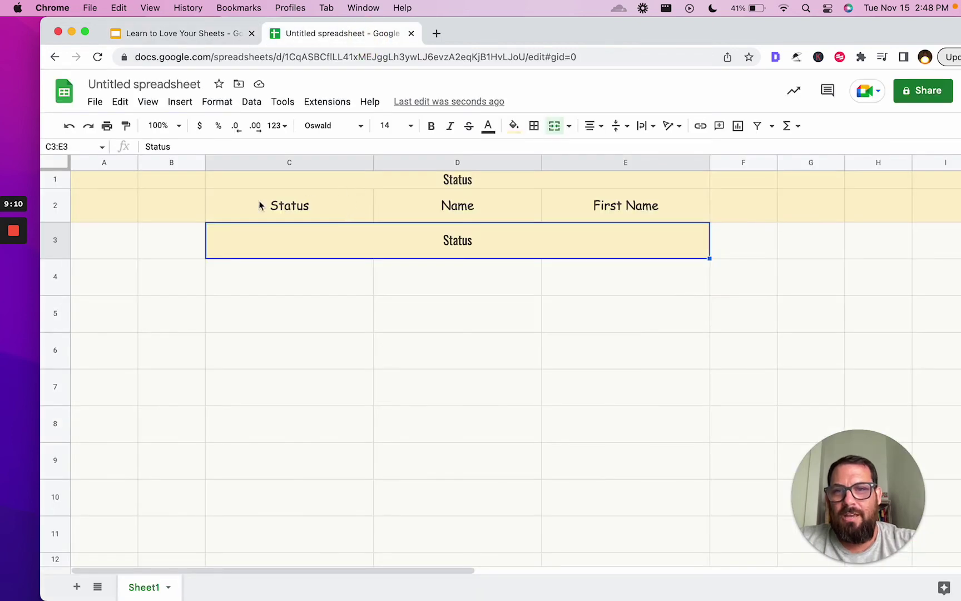
# - Select B2 and the C2:E2 headings and inspect row 2's options, leaving them unchanged
pyautogui.click(198, 204)
pyautogui.moveTo(265, 202); pyautogui.dragTo(612, 203)
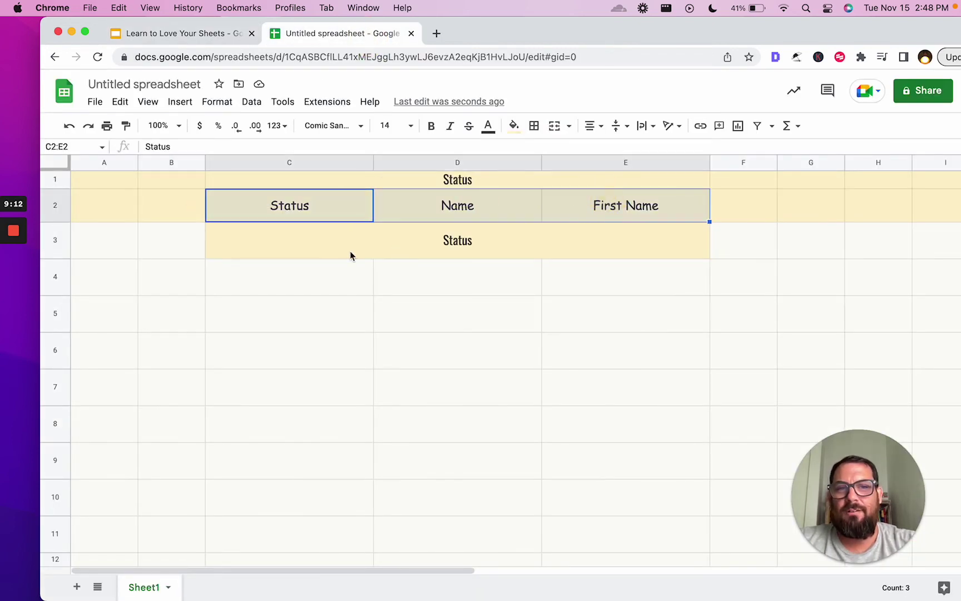
pyautogui.rightClick(60, 204)
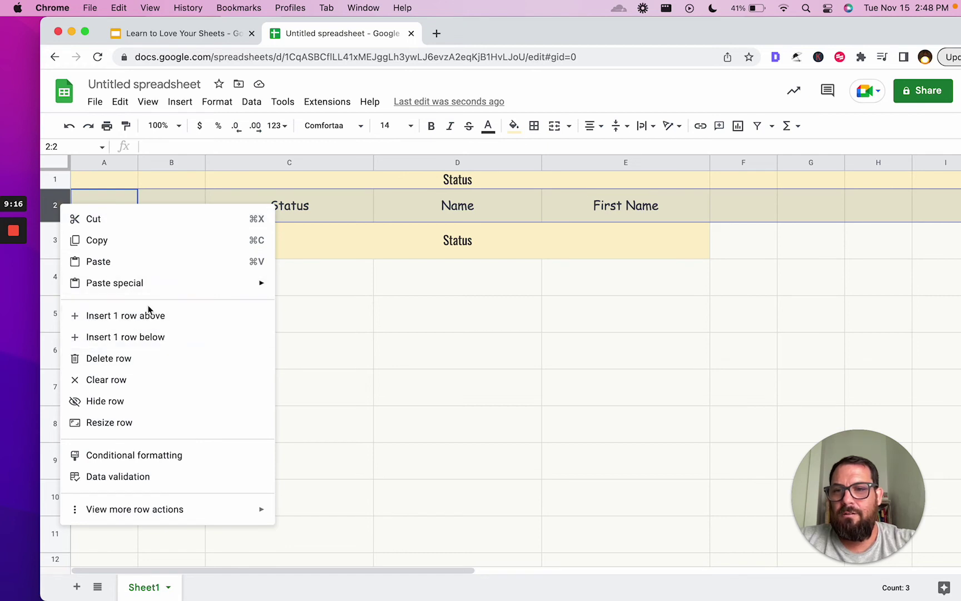
pyautogui.click(430, 272)
pyautogui.moveTo(60, 178); pyautogui.dragTo(61, 222)
# - Delete the empty first row, then select the row 1 headers and the merged Status banner
pyautogui.click(59, 181)
pyautogui.rightClick(60, 182)
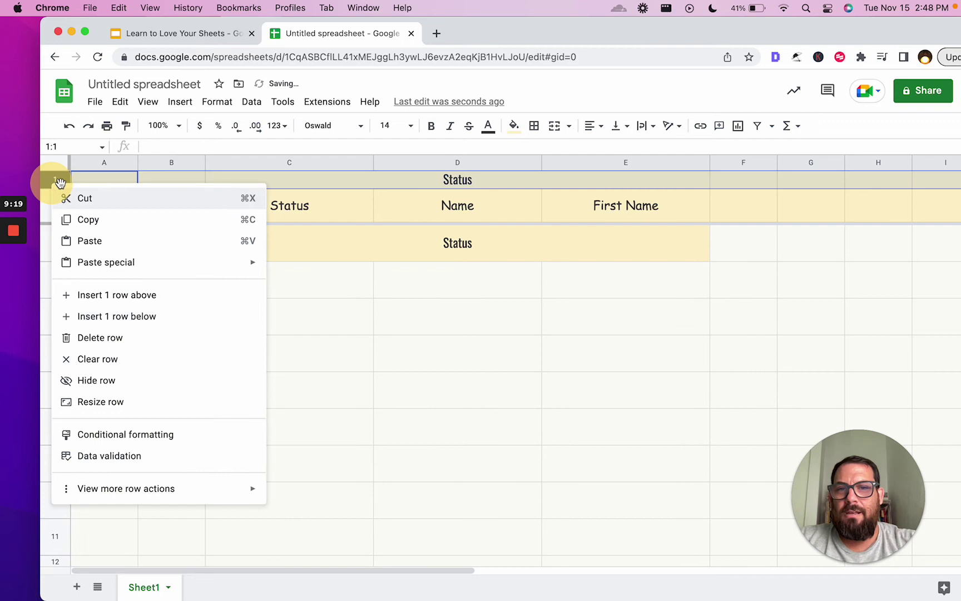
pyautogui.click(117, 339)
pyautogui.click(305, 192)
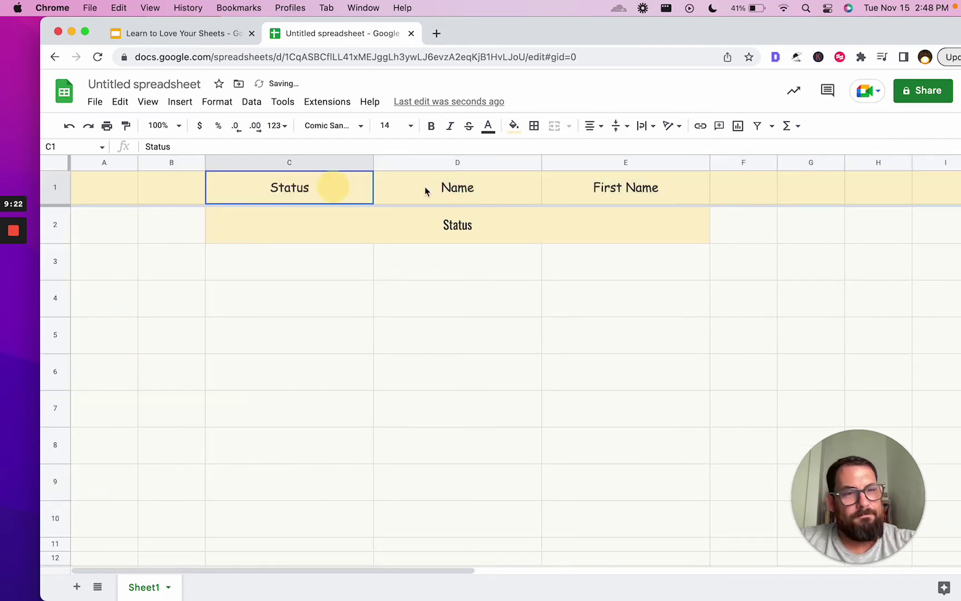
pyautogui.keyDown('shift'); pyautogui.click(643, 189); pyautogui.keyUp('shift')
pyautogui.click(295, 220)
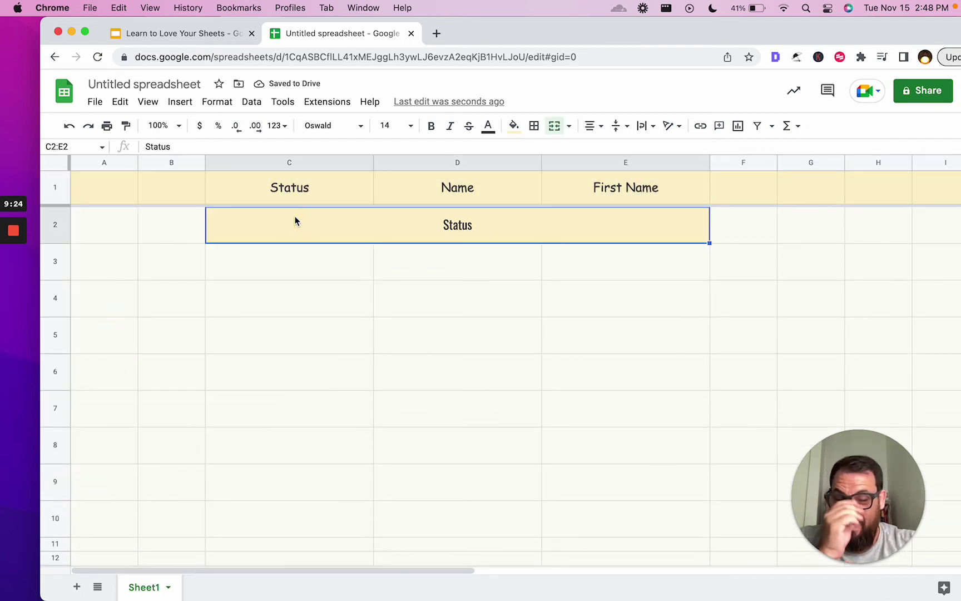
# - Select row 2, ranges A2:E2 and A1:E1 and the Status banner, ending on C3 for data entry
pyautogui.click(130, 218)
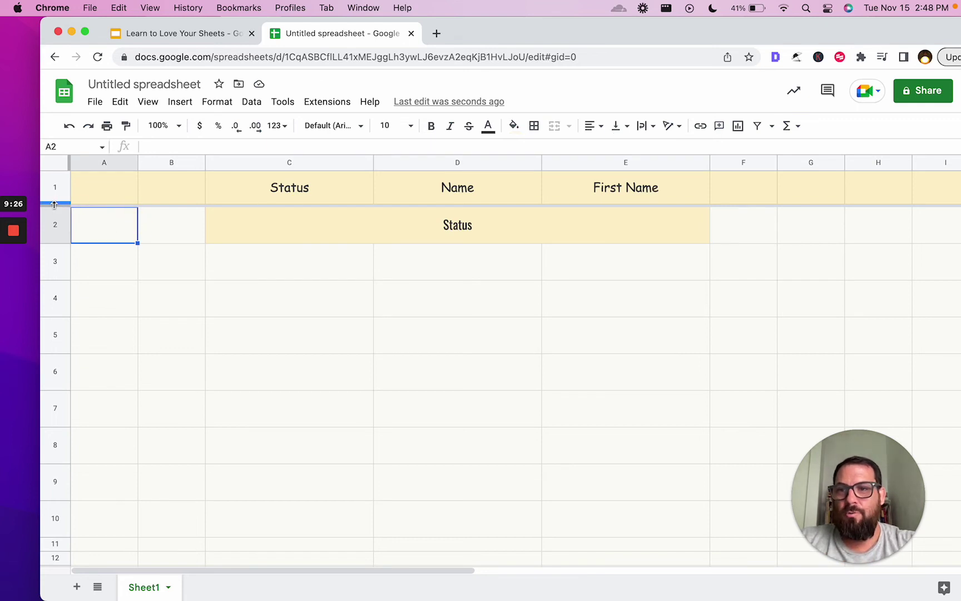
pyautogui.click(55, 224)
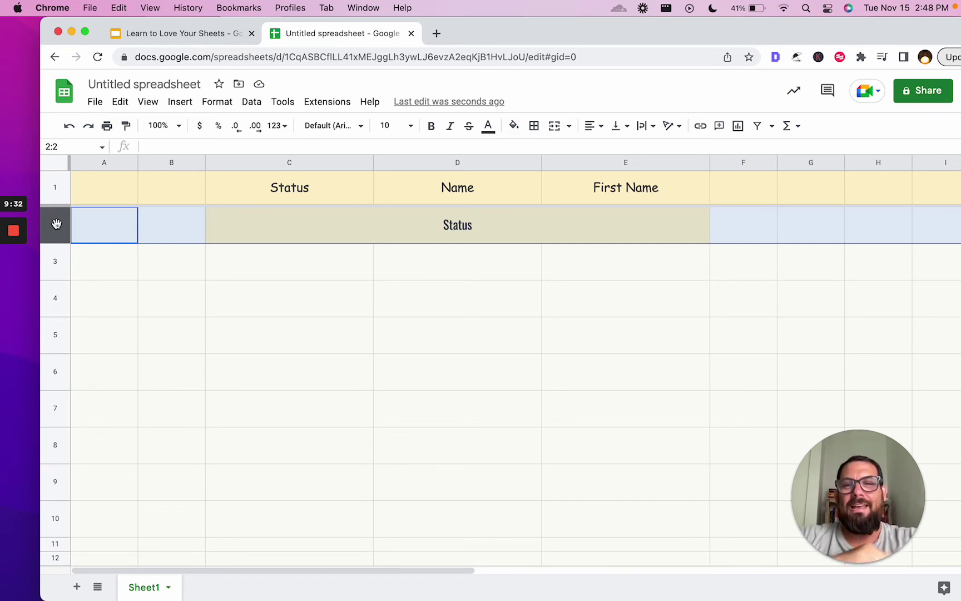
pyautogui.click(250, 196)
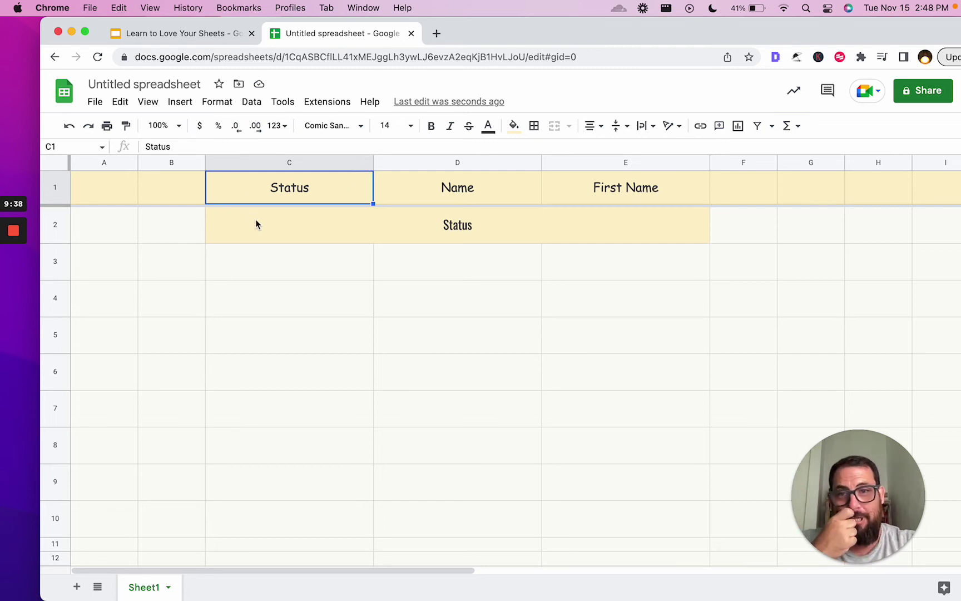
pyautogui.click(190, 226)
pyautogui.click(92, 225)
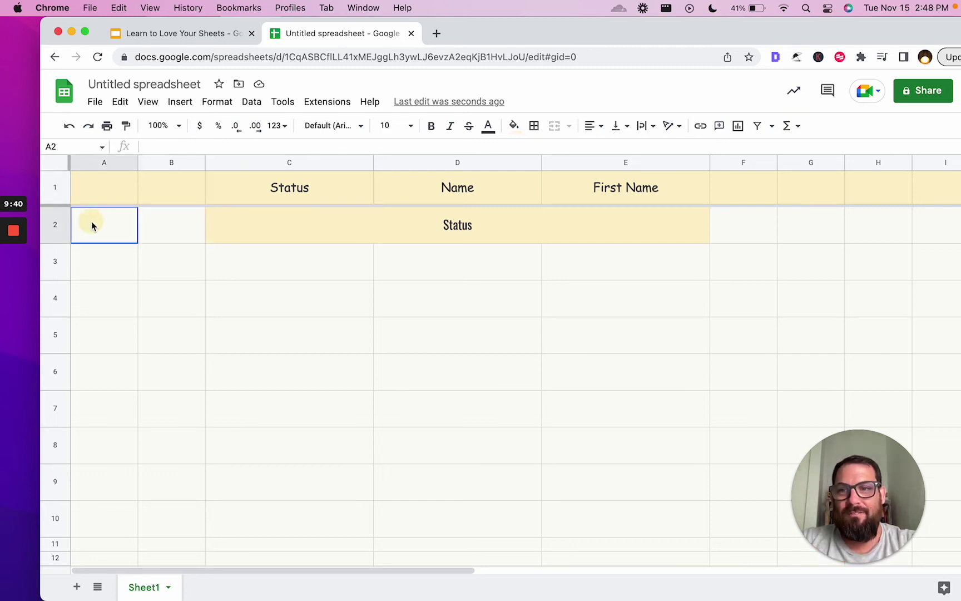
pyautogui.moveTo(91, 225); pyautogui.dragTo(637, 225)
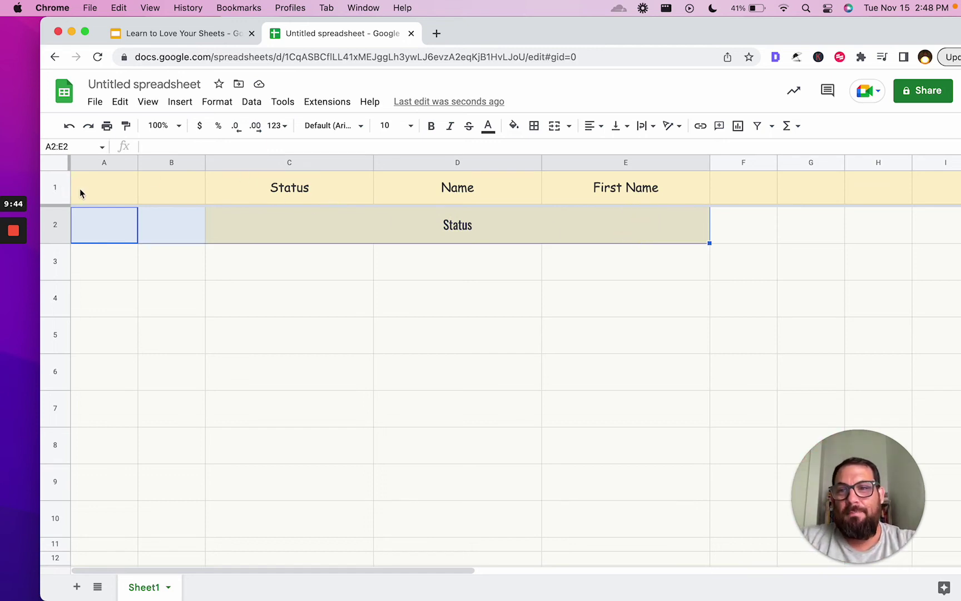
pyautogui.moveTo(80, 188); pyautogui.dragTo(563, 197)
pyautogui.click(384, 214)
pyautogui.click(153, 218)
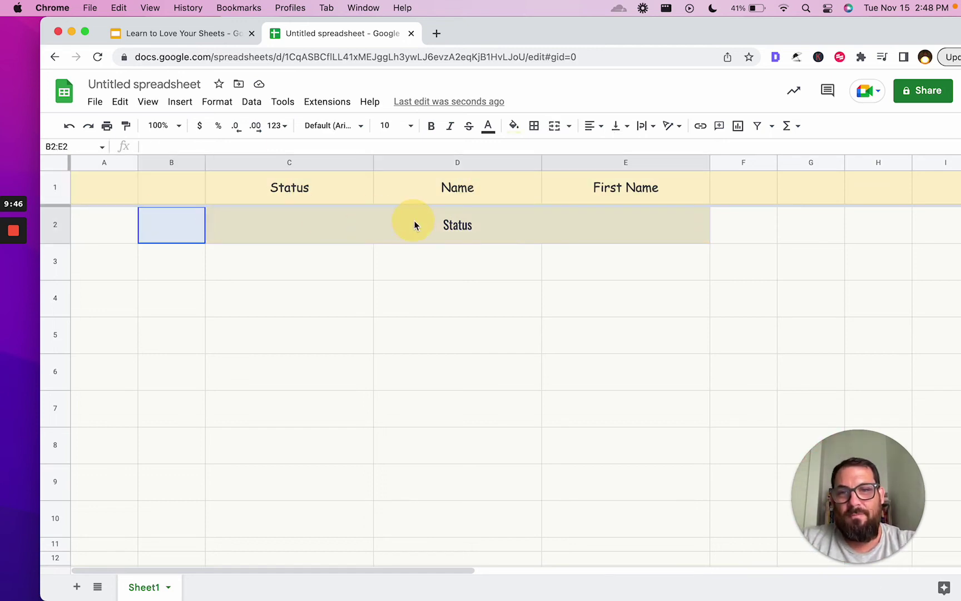
pyautogui.click(253, 296)
pyautogui.click(259, 277)
# - Enter 'data 1' in C3 and fill it down to C9 as data 1 through data 7
pyautogui.write('data 1')
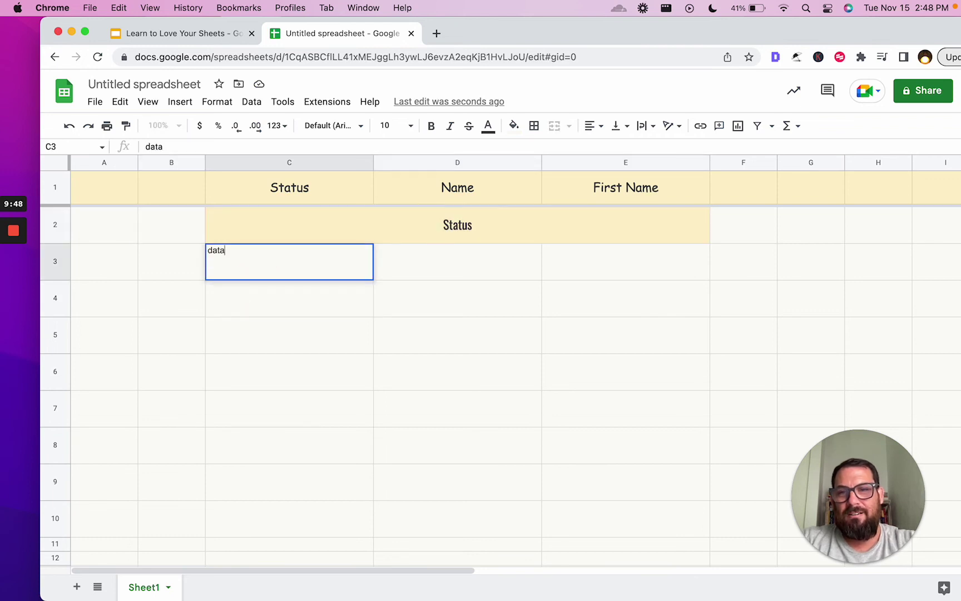
pyautogui.press('Return')
pyautogui.press('Up')
pyautogui.hotkey('ctrl', 'c')
pyautogui.press('Down')
pyautogui.click(367, 266)
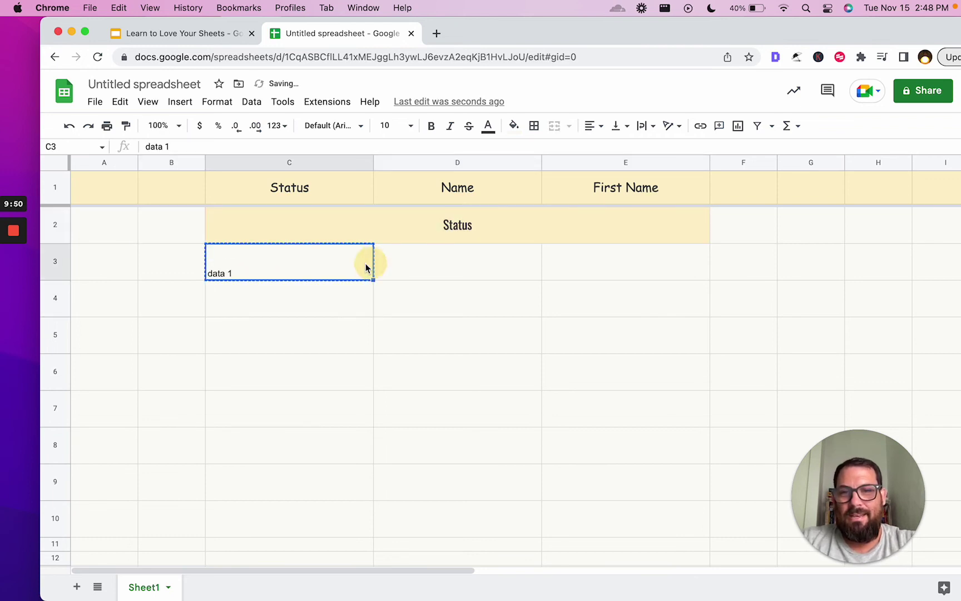
pyautogui.moveTo(372, 285); pyautogui.dragTo(369, 487)
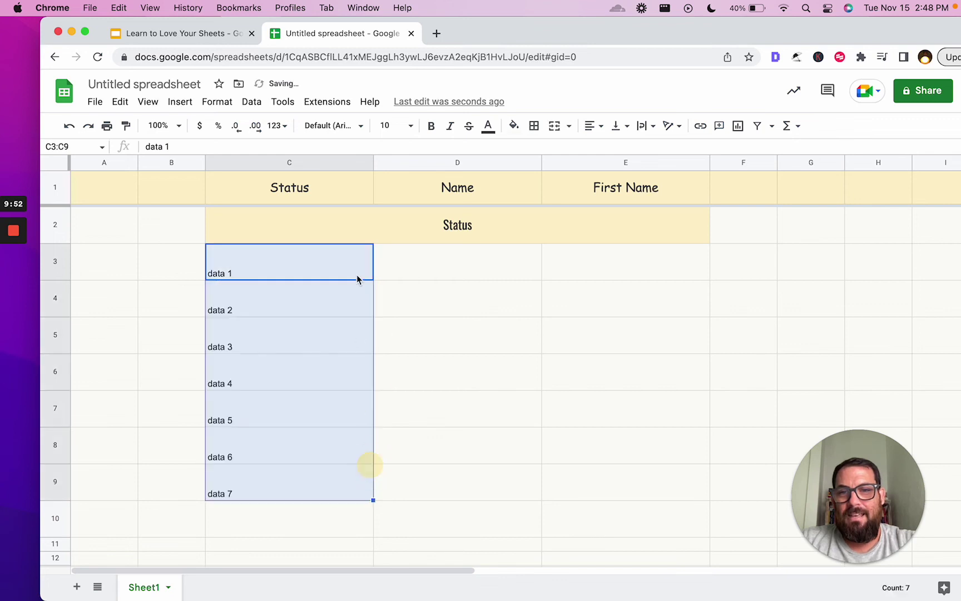
# - Retitle the merged row 2 banner 'Extra Information about this sheet'
pyautogui.click(491, 228)
pyautogui.hotkey('ctrl', 'a')
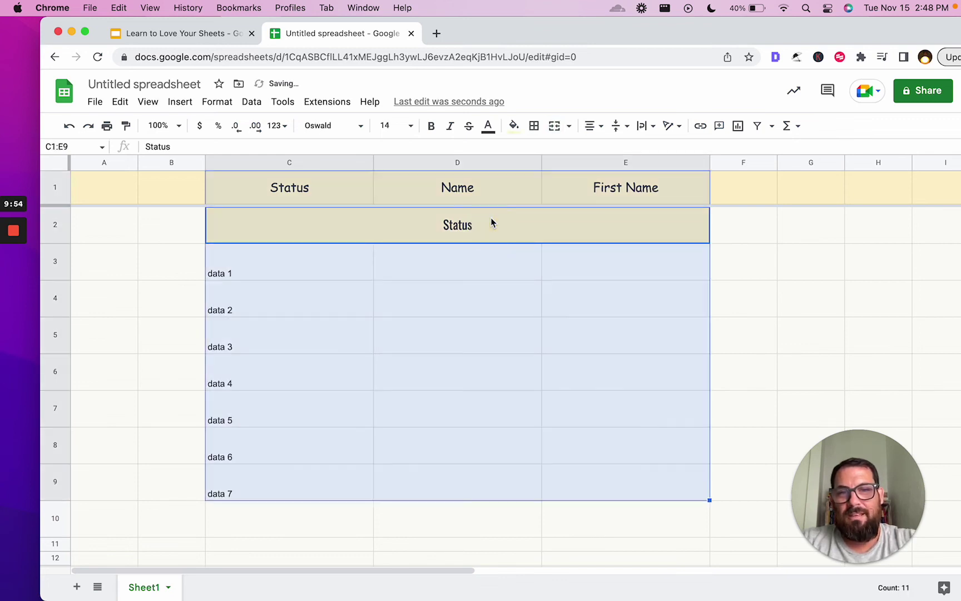
pyautogui.click(491, 222)
pyautogui.write('Extra Information abou tthis')
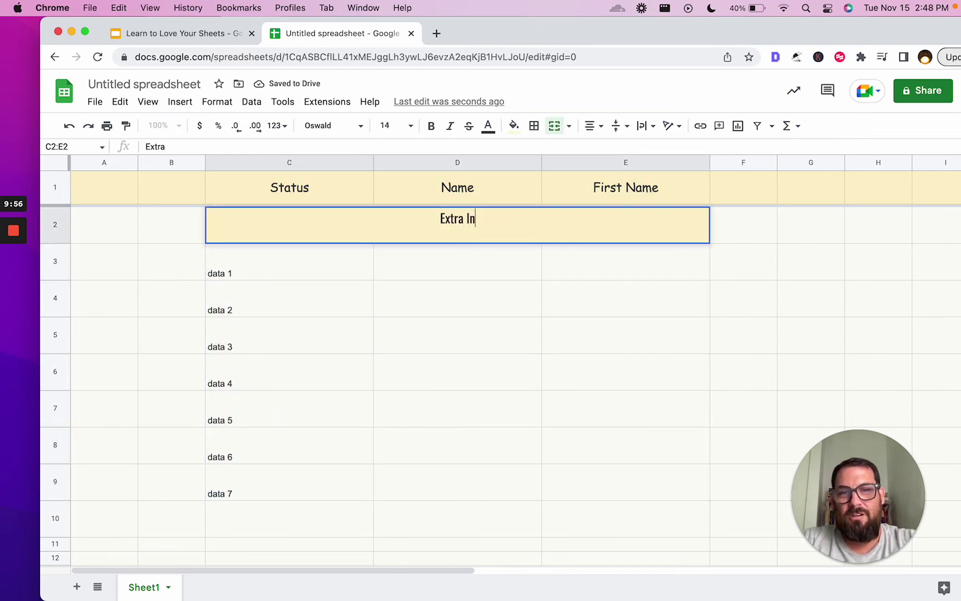
pyautogui.press('BackSpace')
pyautogui.press('BackSpace')
pyautogui.press('BackSpace')
pyautogui.press('BackSpace')
pyautogui.press('BackSpace')
pyautogui.press('BackSpace')
pyautogui.press('BackSpace')
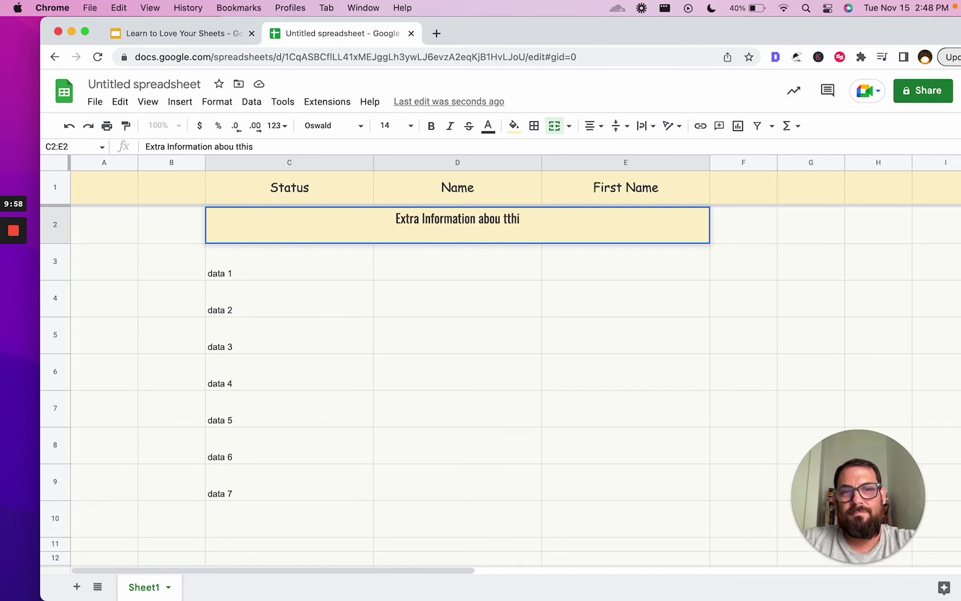
pyautogui.write('t this sheet')
pyautogui.press('Return')
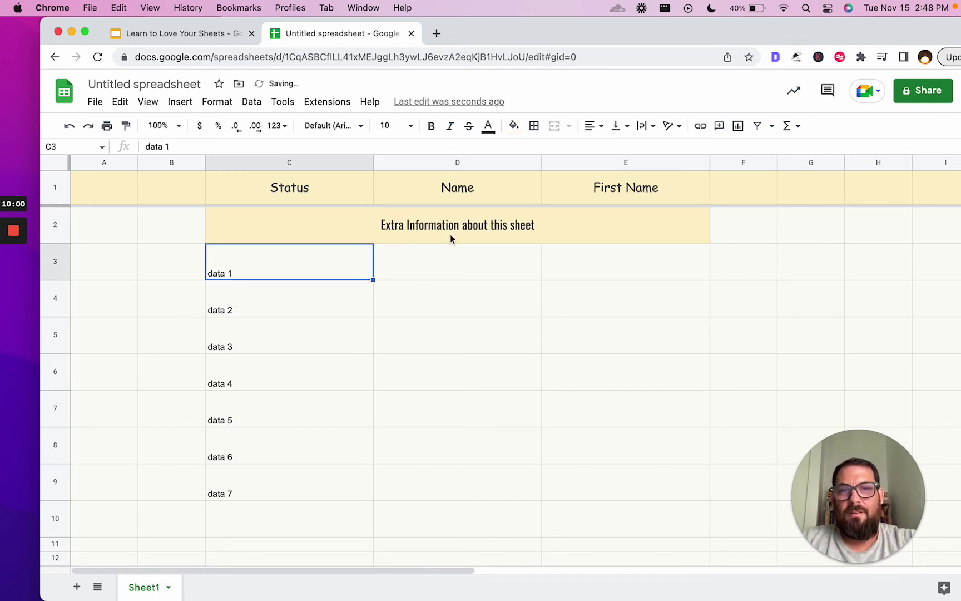
# - After a quick look at the presentation, add a new blank Sheet2 to the spreadsheet
pyautogui.scroll(-2, 188, 317)
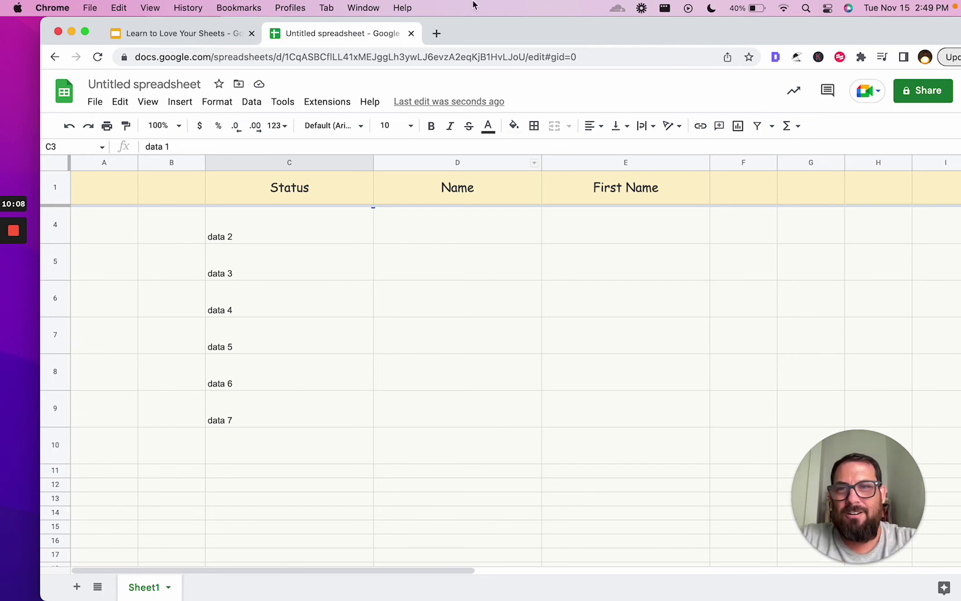
pyautogui.click(186, 33)
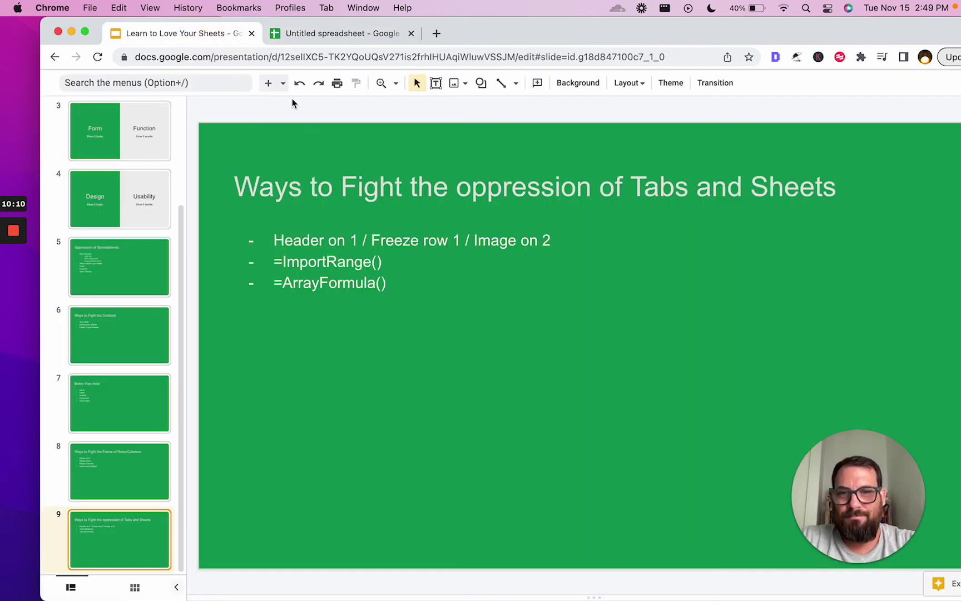
pyautogui.click(334, 34)
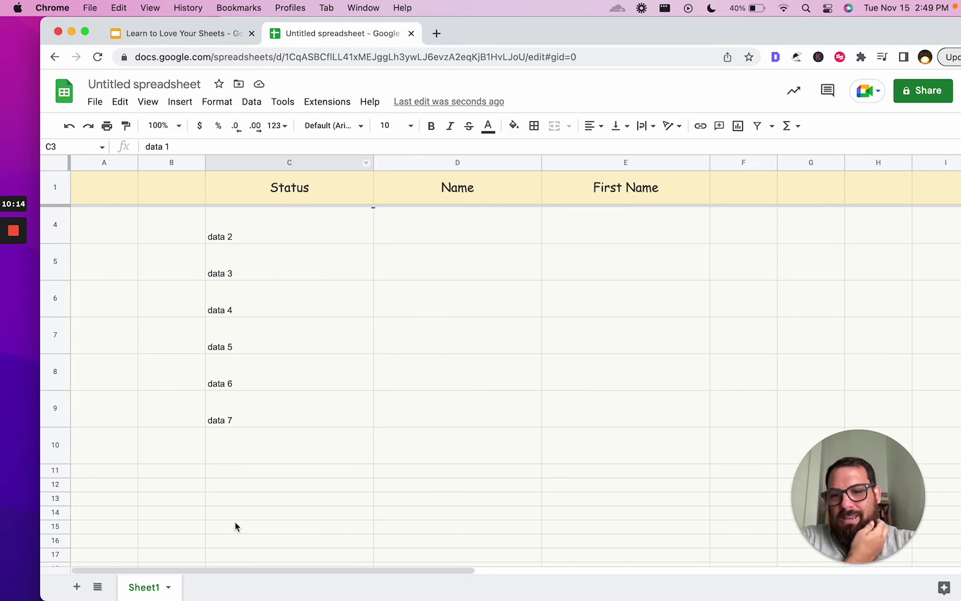
pyautogui.click(76, 586)
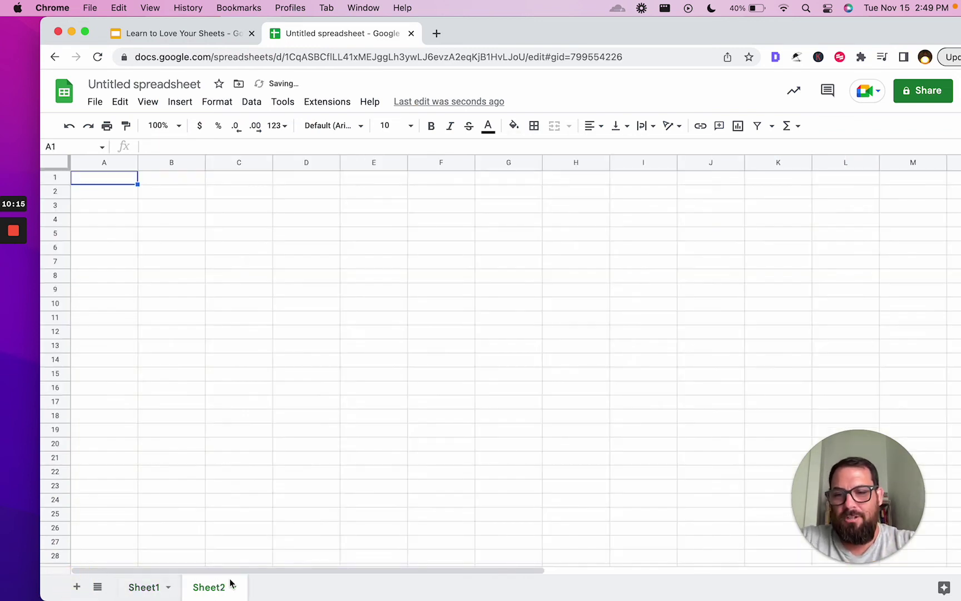
# - Copy Sheet1's column C and paste it into Sheet2 starting at A1
pyautogui.click(143, 587)
pyautogui.click(279, 161)
pyautogui.press('super+c')
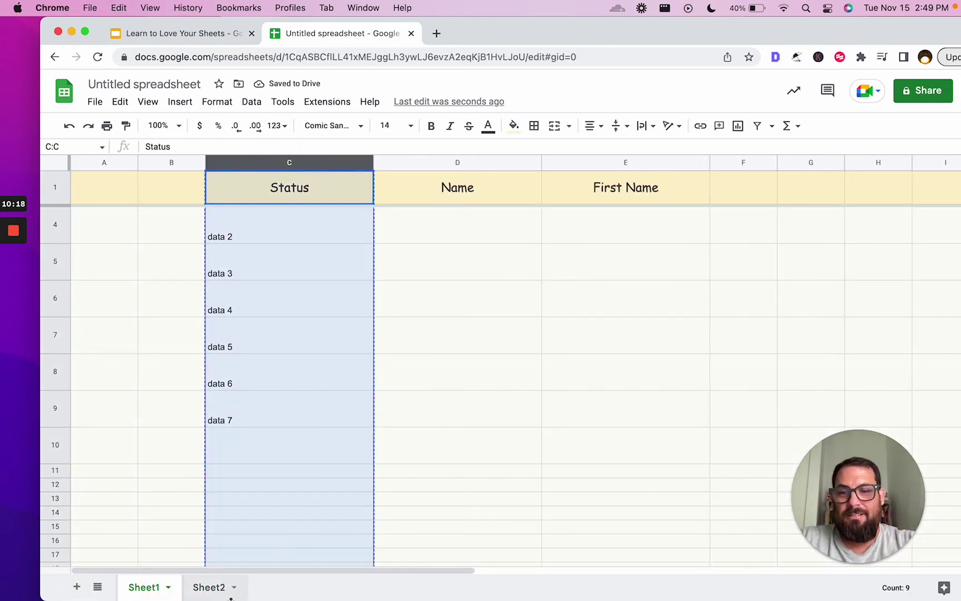
pyautogui.click(209, 586)
pyautogui.press('super+v')
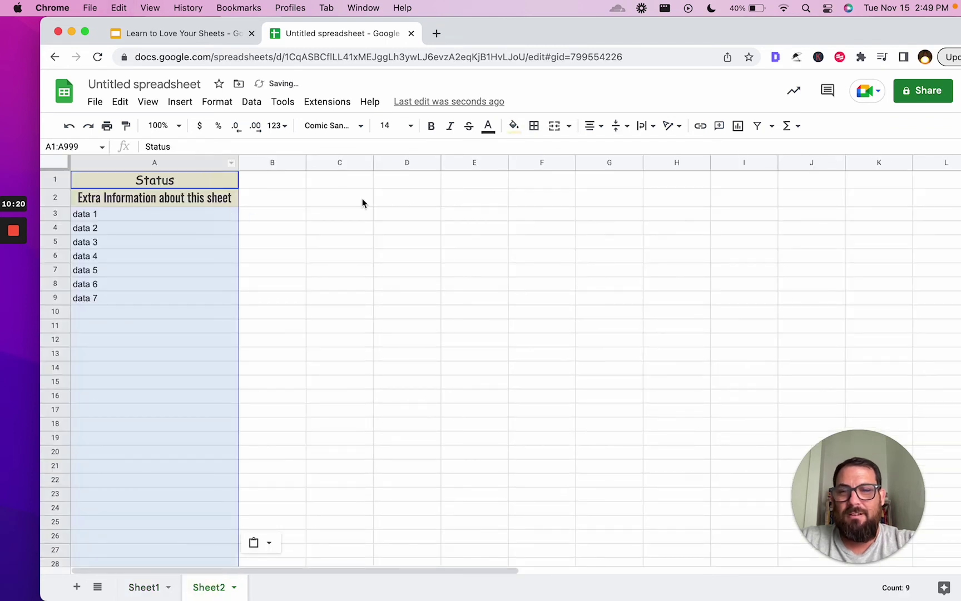
# - Enter =ARRAYFORMULA(Sheet1!C:C) in Sheet2 cell C1
pyautogui.click(361, 183)
pyautogui.write('=arra')
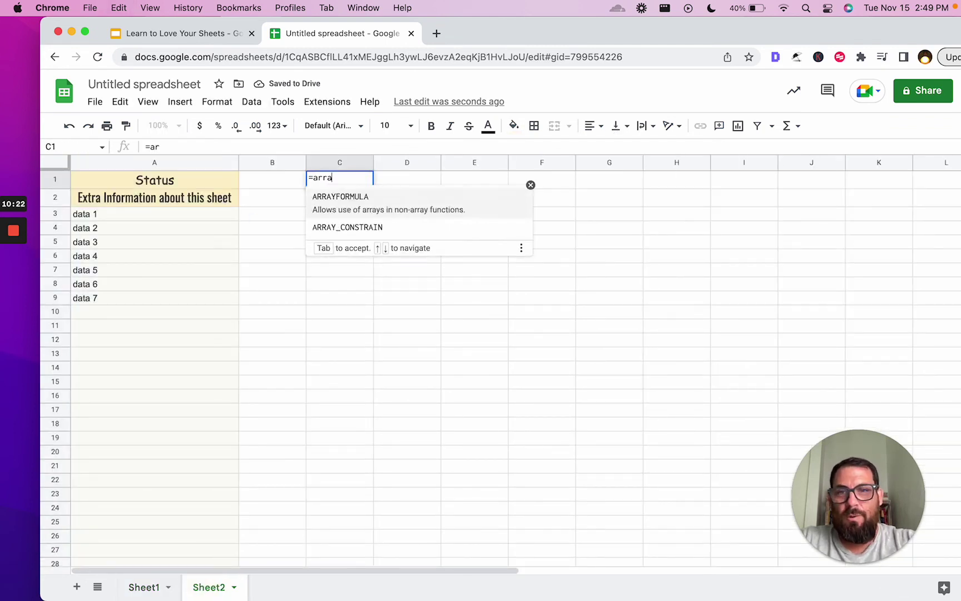
pyautogui.press('Return')
pyautogui.write('=array')
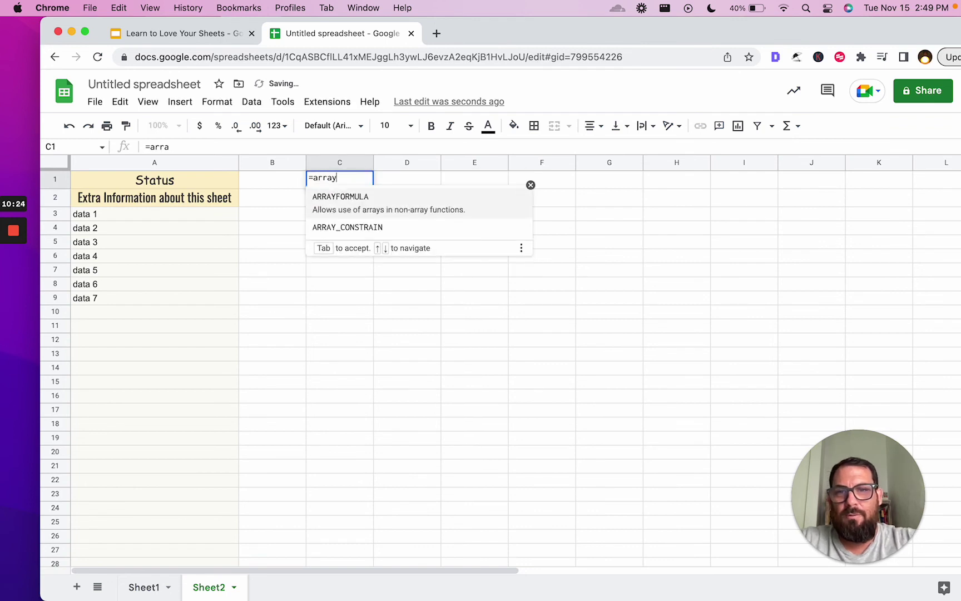
pyautogui.press('Tab')
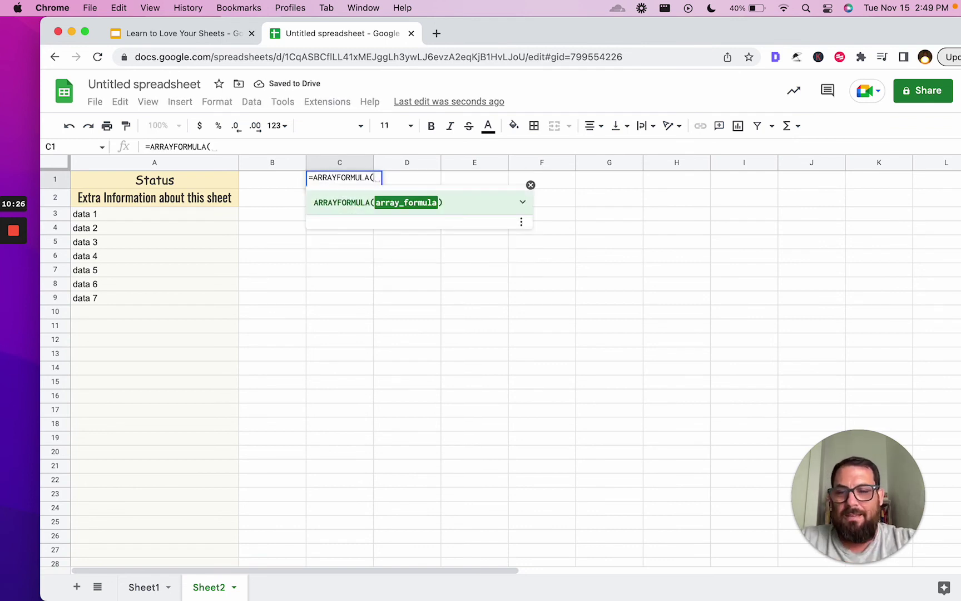
pyautogui.write('Sheet1A')
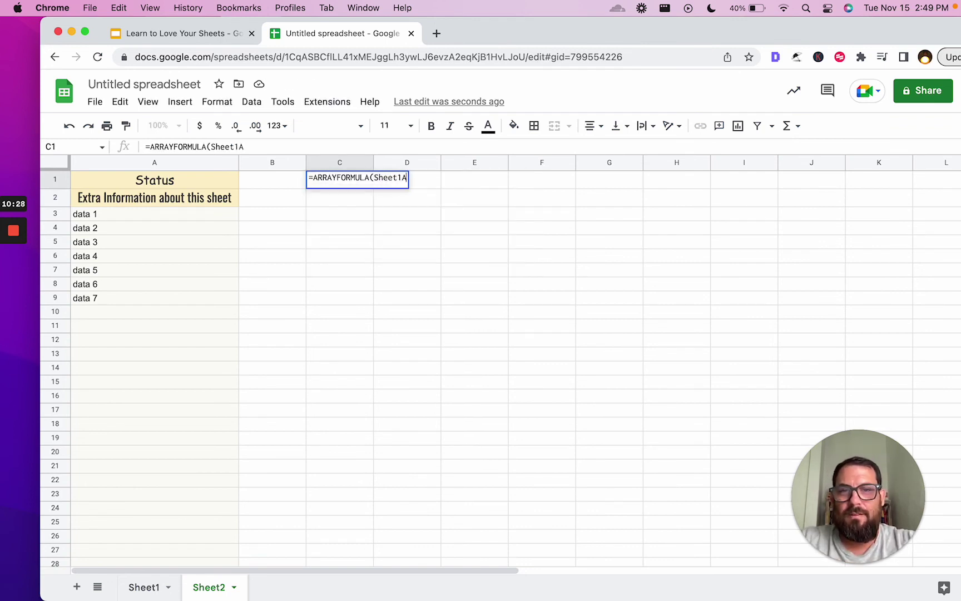
pyautogui.press('BackSpace')
pyautogui.write('!C:')
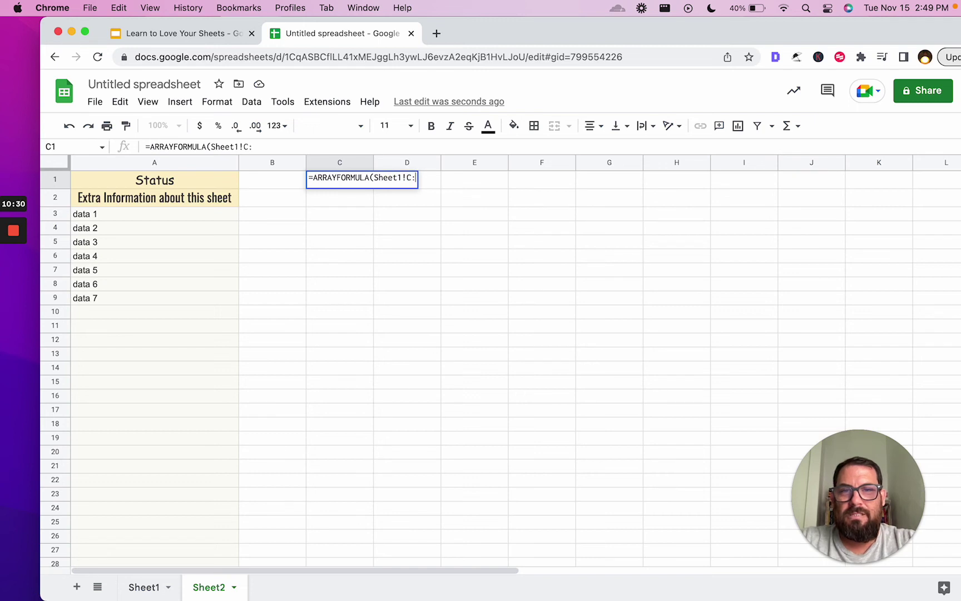
pyautogui.write('C)')
pyautogui.press('Return')
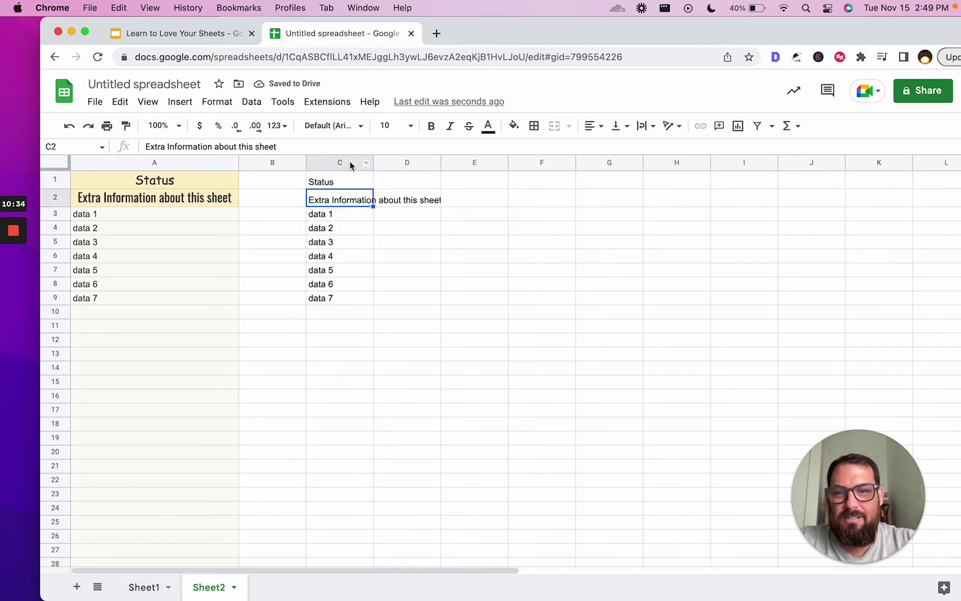
# - Paste the copied Status column into Sheet2 column E as well
pyautogui.click(142, 587)
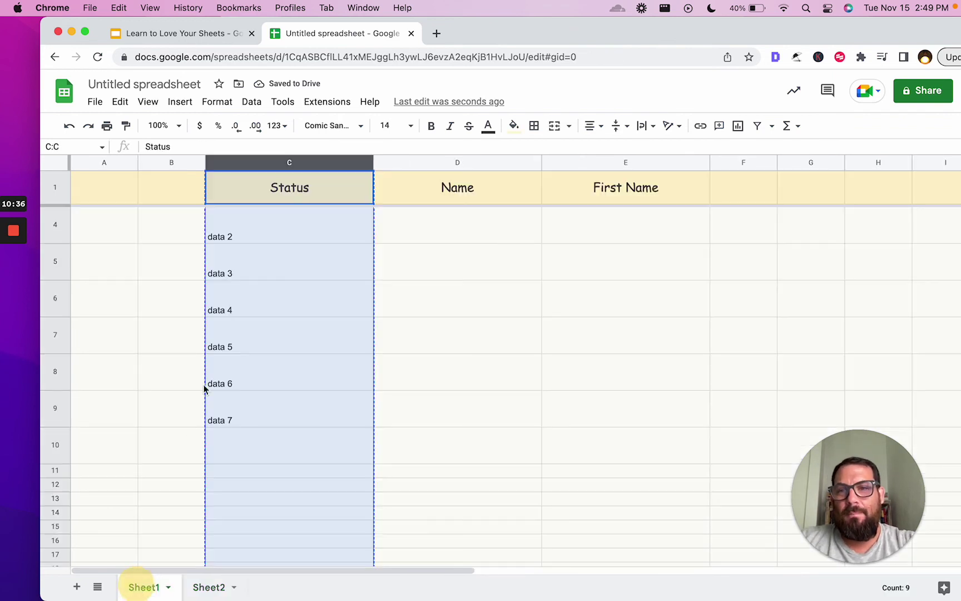
pyautogui.click(209, 587)
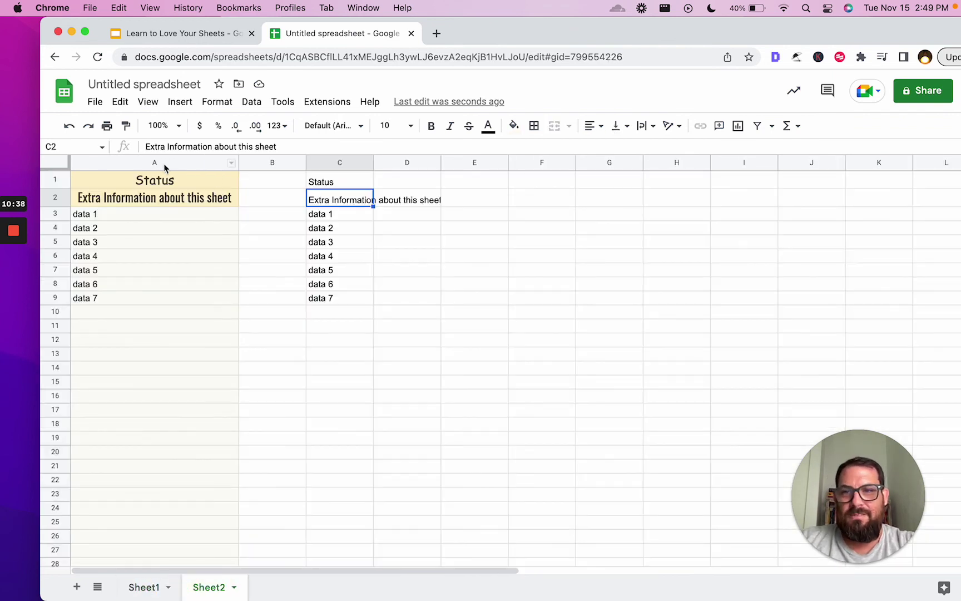
pyautogui.click(483, 182)
pyautogui.press('cmd+v')
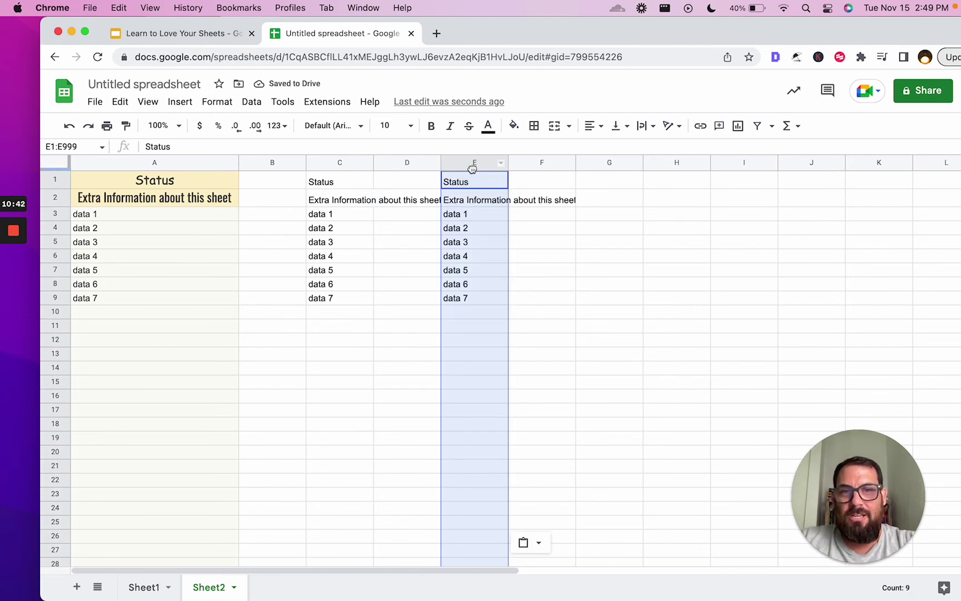
pyautogui.click(474, 162)
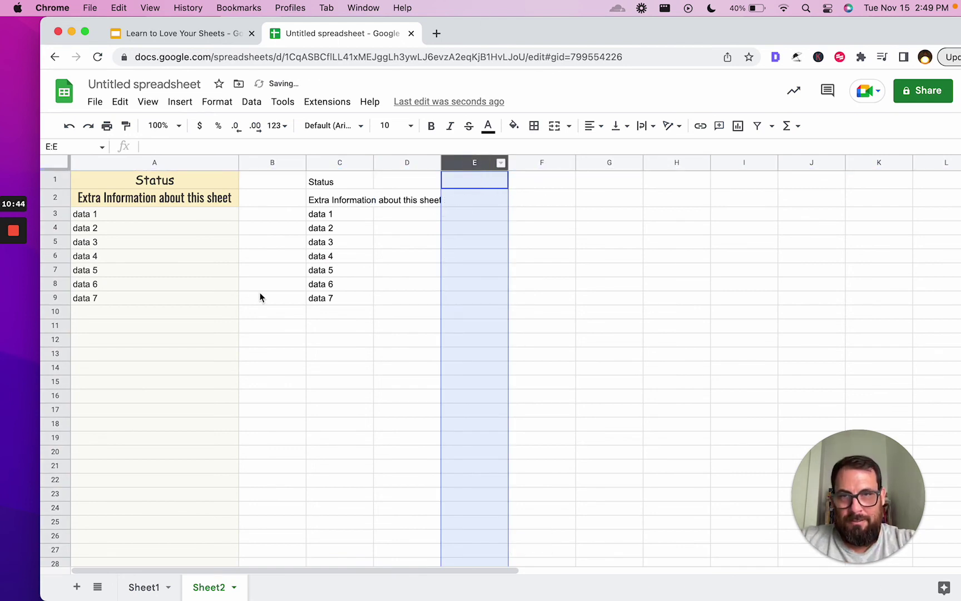
# - Change Sheet1 cell C4 from 'data 2' to 'Data Number 2'
pyautogui.click(158, 591)
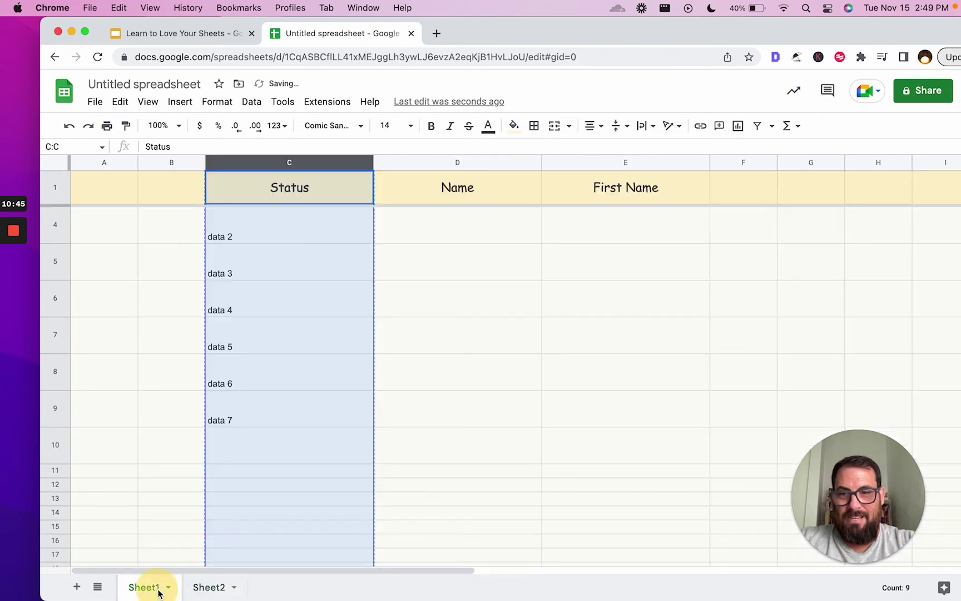
pyautogui.click(236, 300)
pyautogui.click(266, 241)
pyautogui.write('Data ')
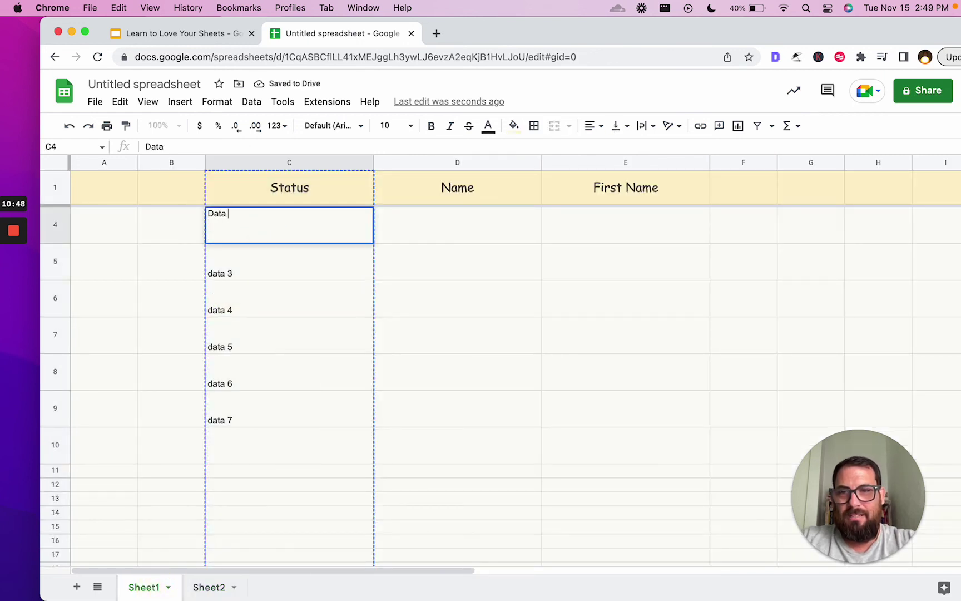
pyautogui.write('Number 2')
pyautogui.press('Return')
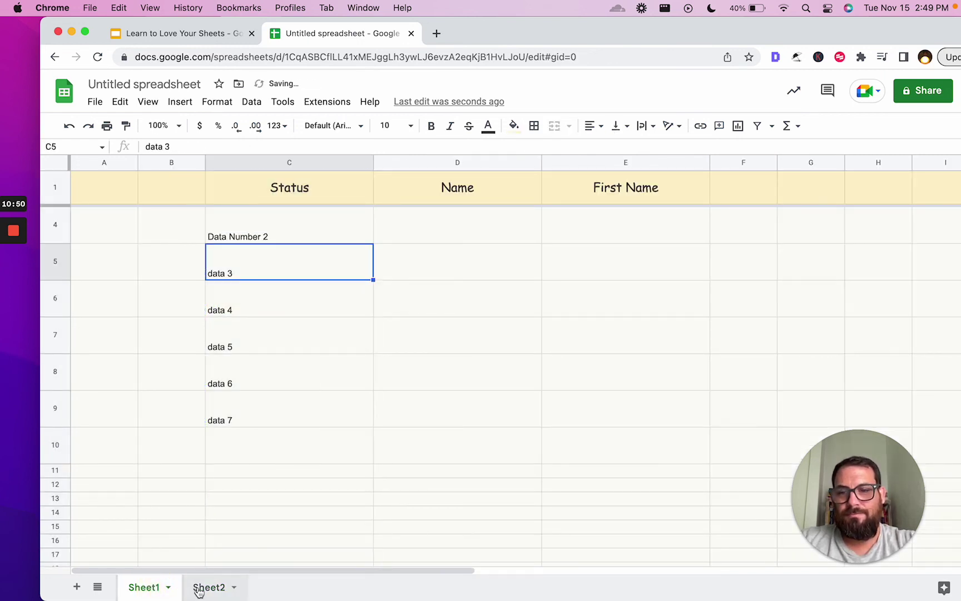
# - Verify Sheet2 C4 now shows 'Data Number 2' while pasted A4 still reads 'data 2'
pyautogui.click(209, 587)
pyautogui.click(340, 216)
pyautogui.click(338, 228)
pyautogui.click(157, 229)
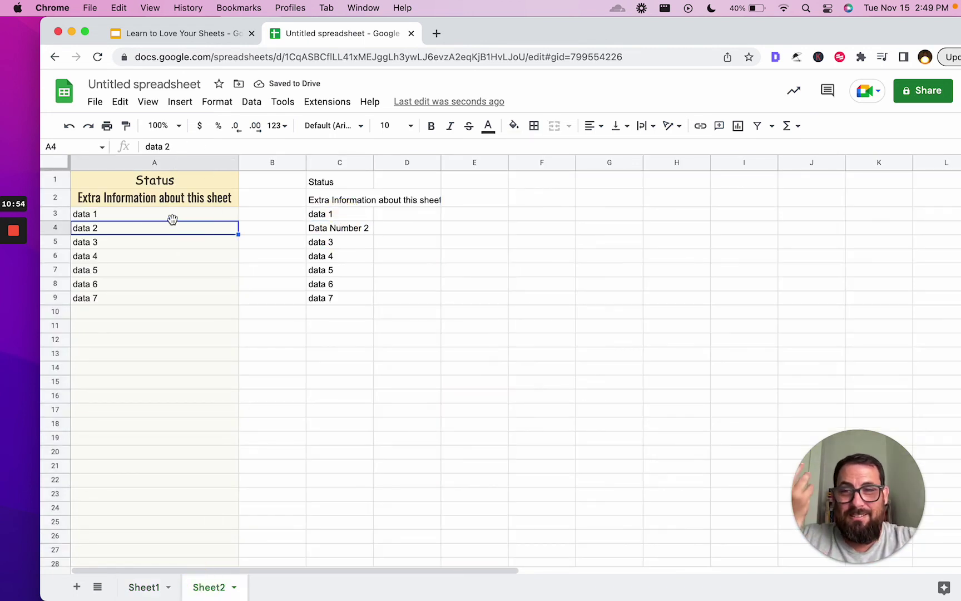
pyautogui.click(334, 231)
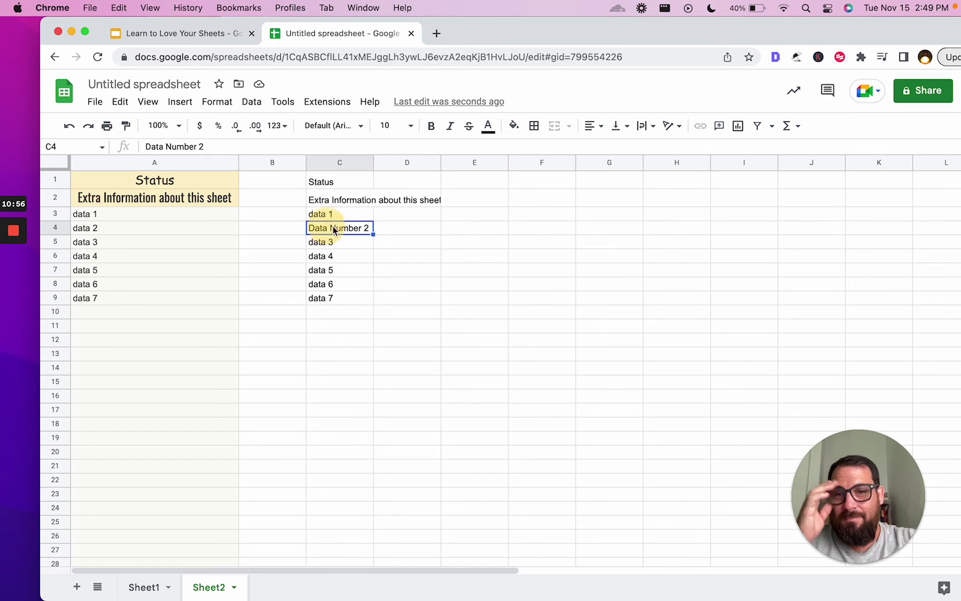
pyautogui.click(176, 230)
pyautogui.click(355, 230)
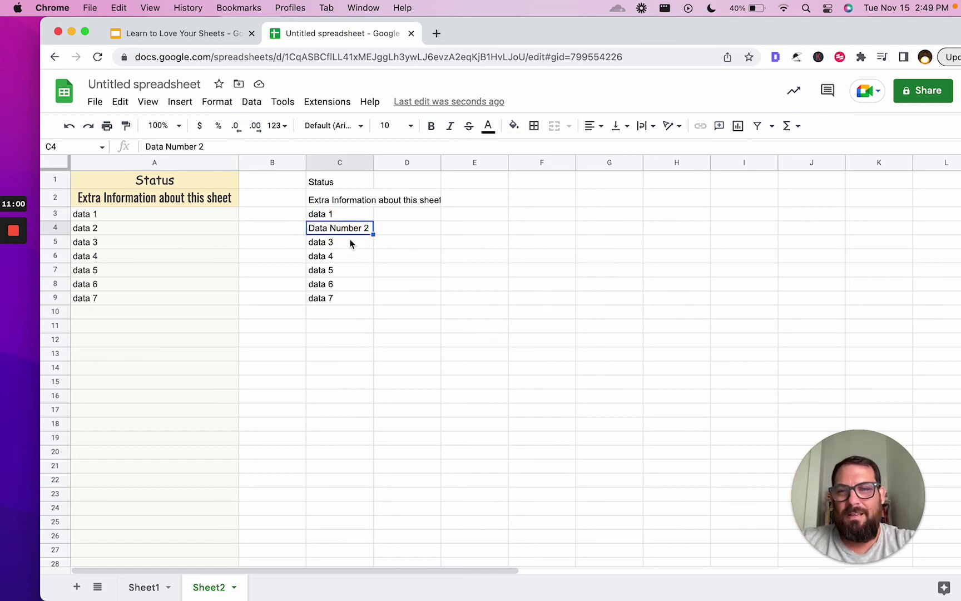
# - Inspect the ARRAYFORMULA in Sheet2 C1 and the empty column F on Sheet1, ending on Sheet2
pyautogui.click(144, 586)
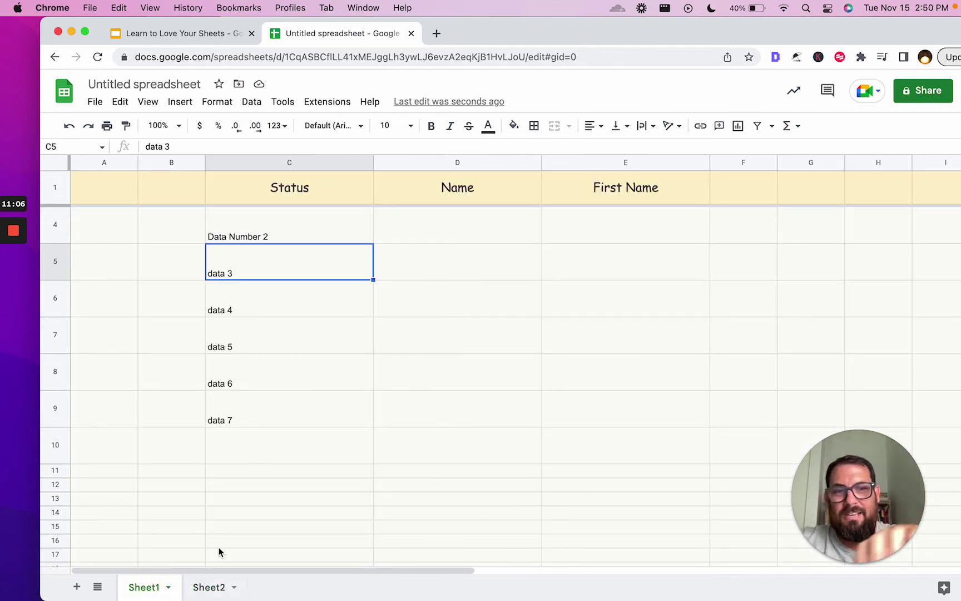
pyautogui.click(215, 586)
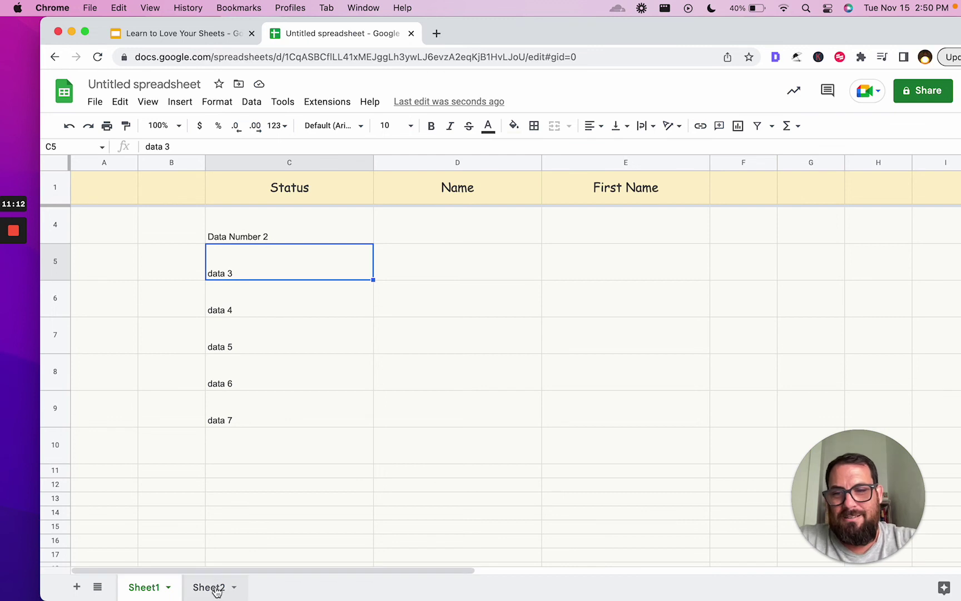
pyautogui.click(369, 182)
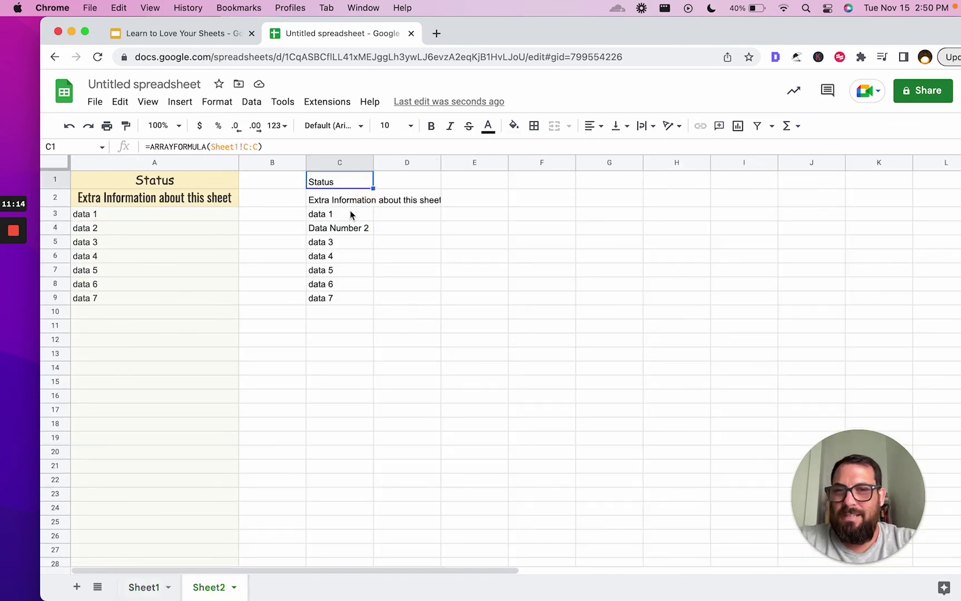
pyautogui.click(350, 214)
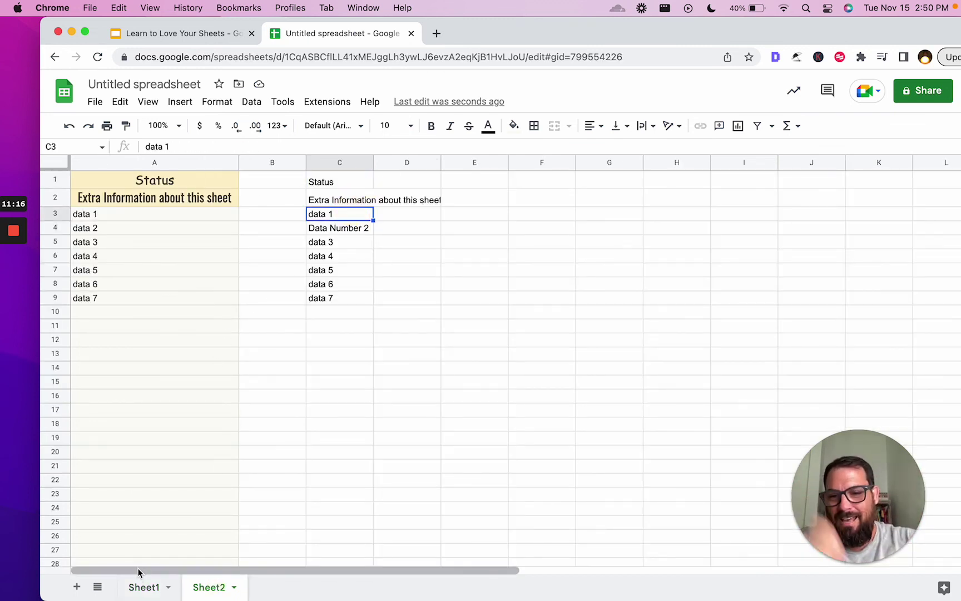
pyautogui.click(142, 586)
pyautogui.click(728, 162)
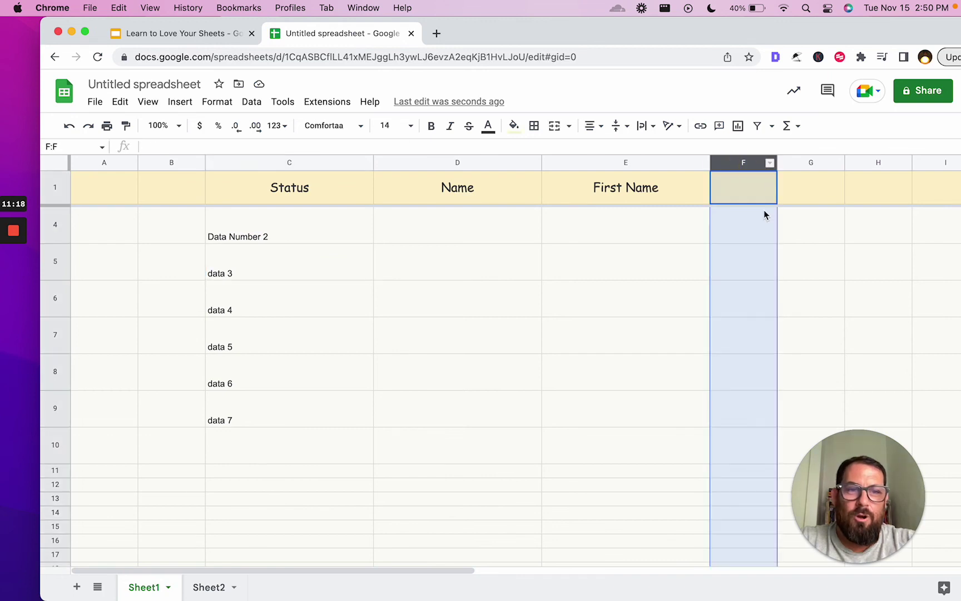
pyautogui.click(810, 188)
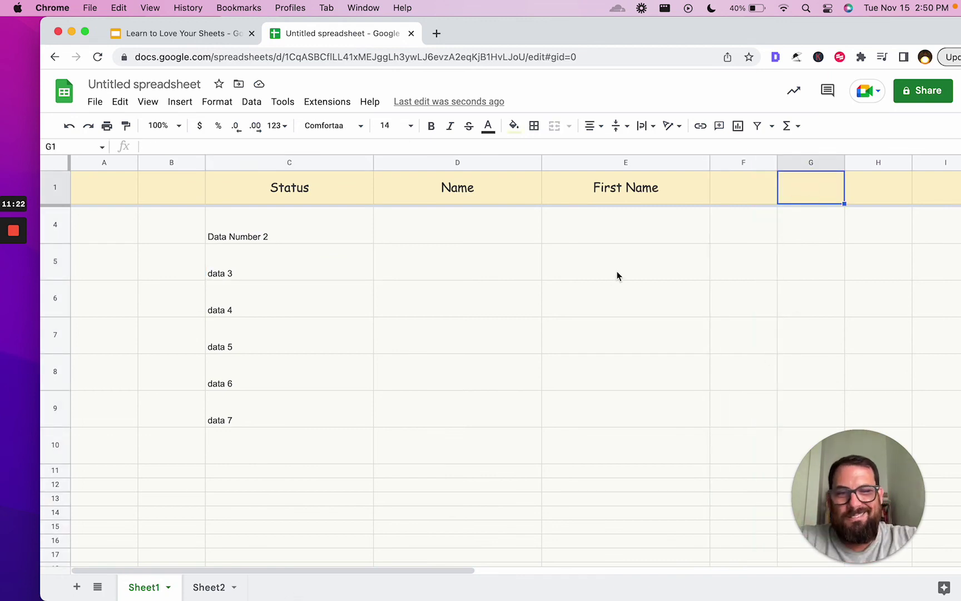
pyautogui.click(208, 587)
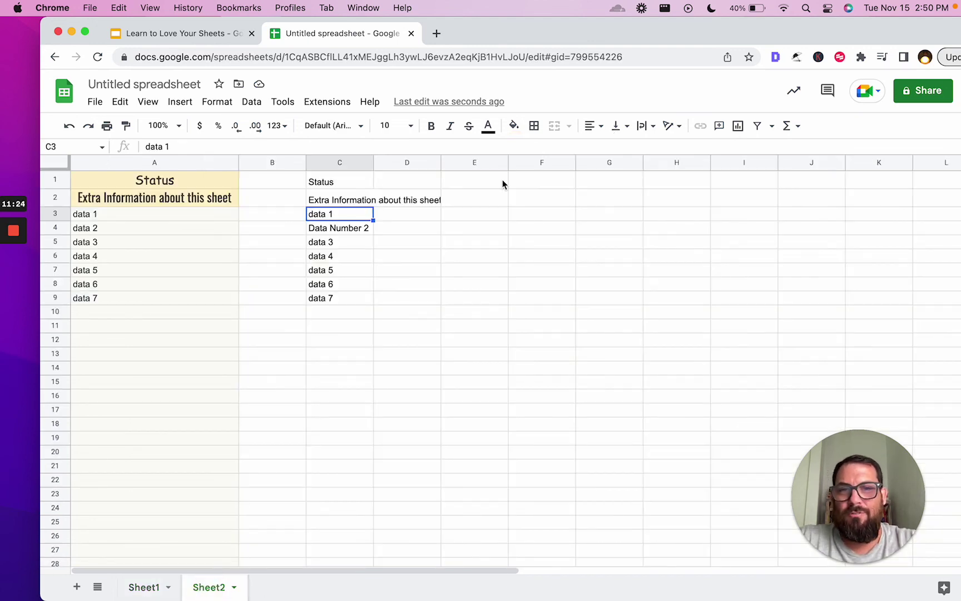
# - Start =importrange( in Sheet2 F1 and copy the spreadsheet's URL from the address bar
pyautogui.click(533, 185)
pyautogui.write('=import')
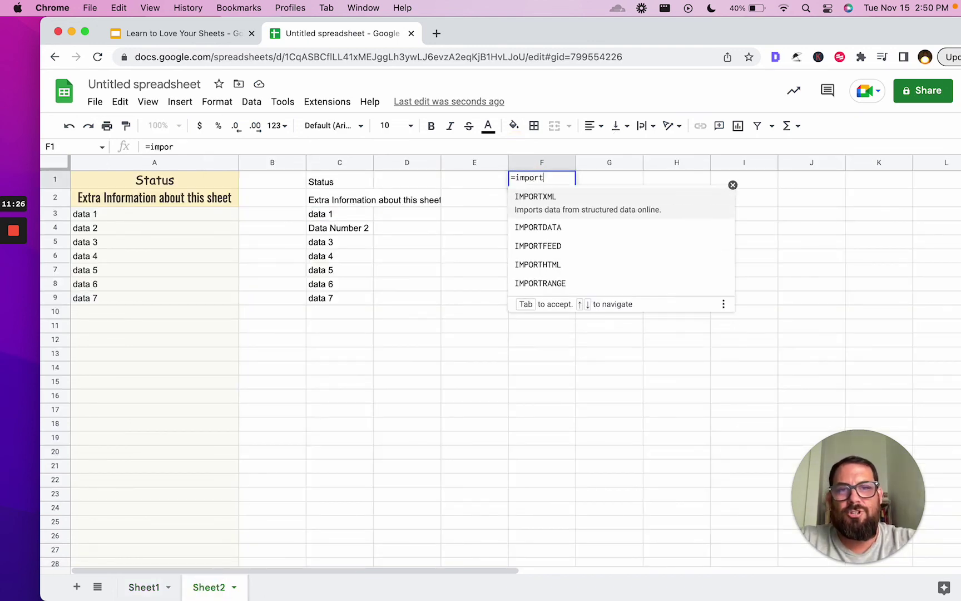
pyautogui.write('range(')
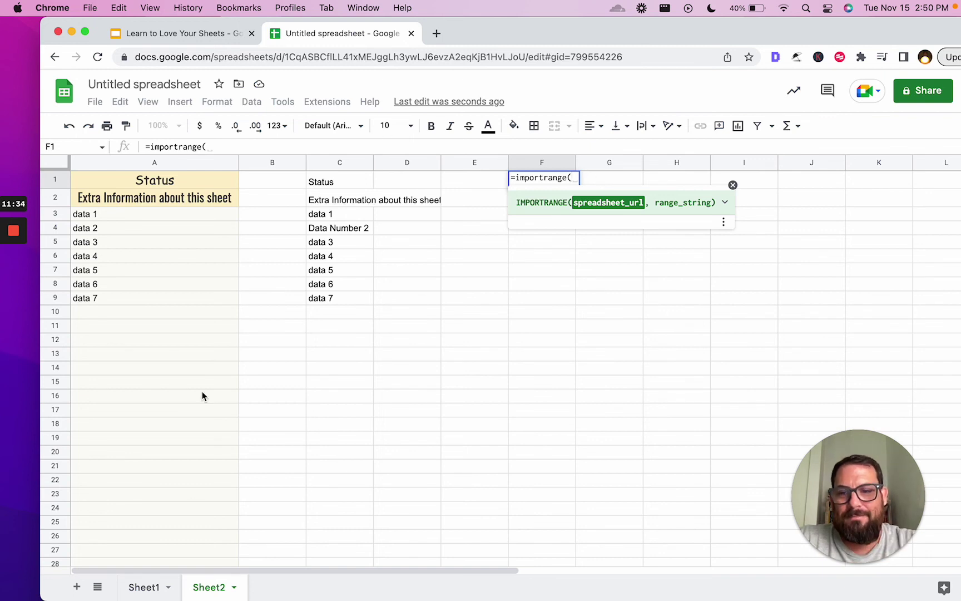
pyautogui.click(147, 588)
pyautogui.click(363, 57)
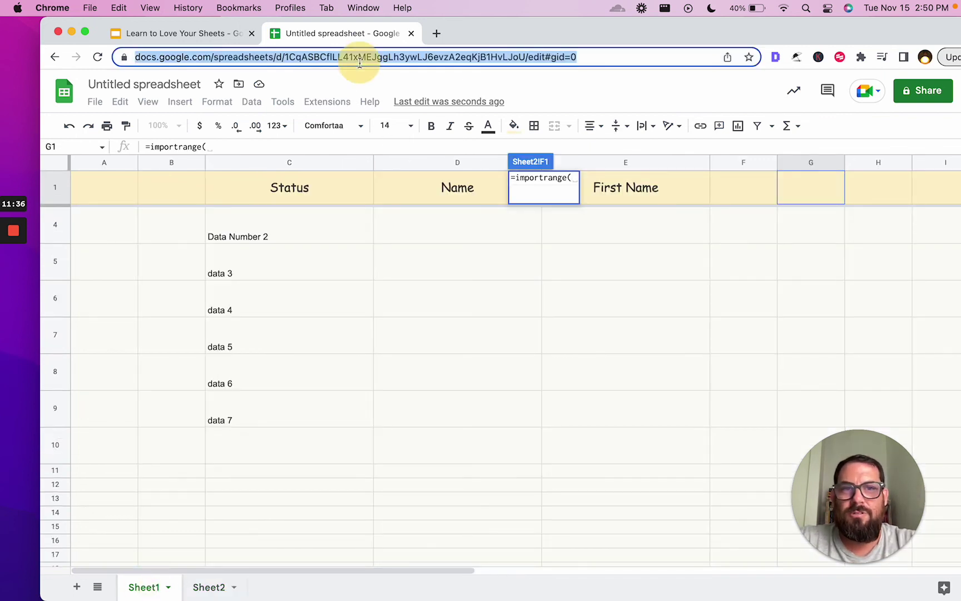
pyautogui.click(209, 587)
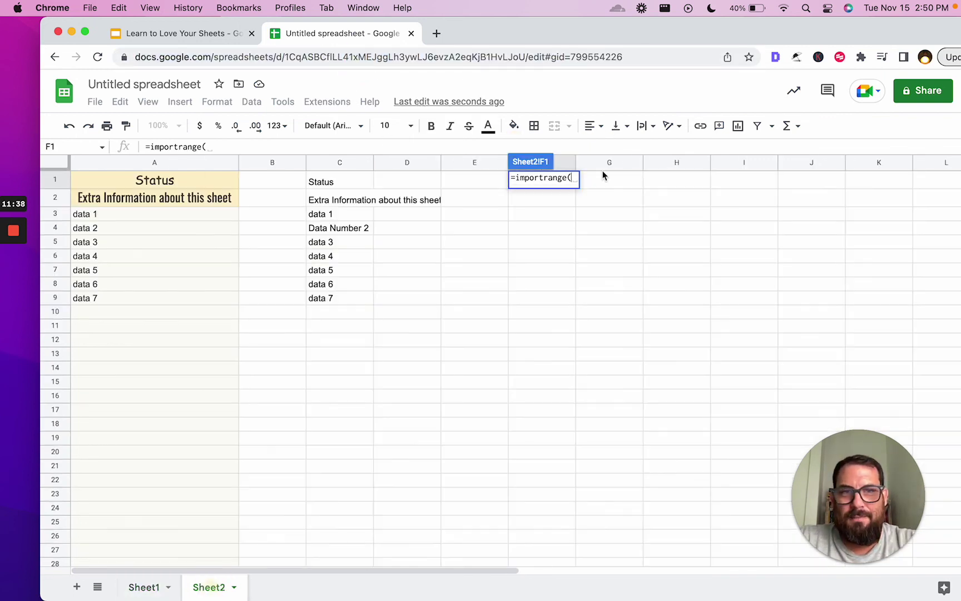
# - Complete the IMPORTRANGE with the quoted URL and "Sheet1!C:C", then allow access to connect the sheets
pyautogui.write('"')
pyautogui.write('"')
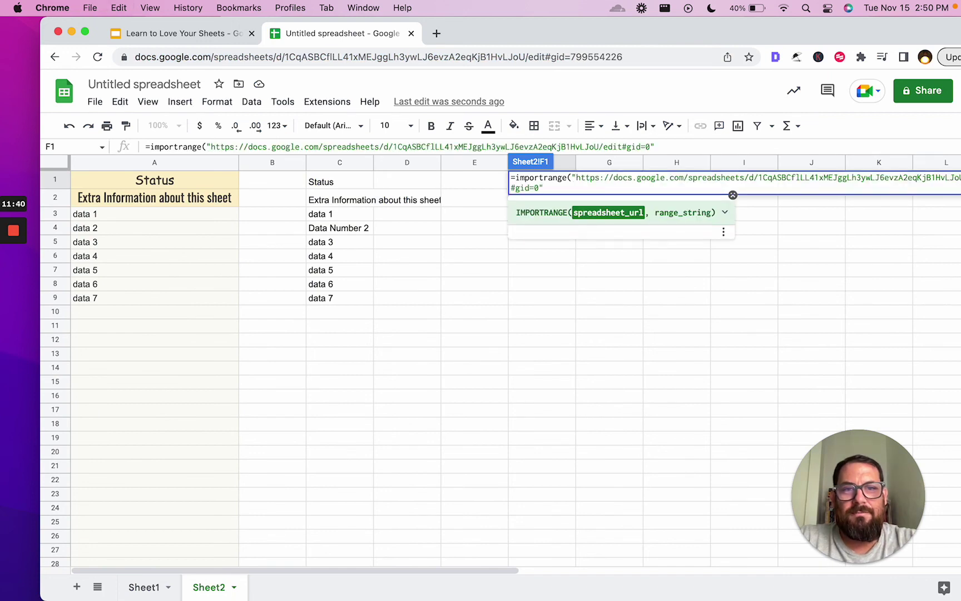
pyautogui.write(',"Sheet1')
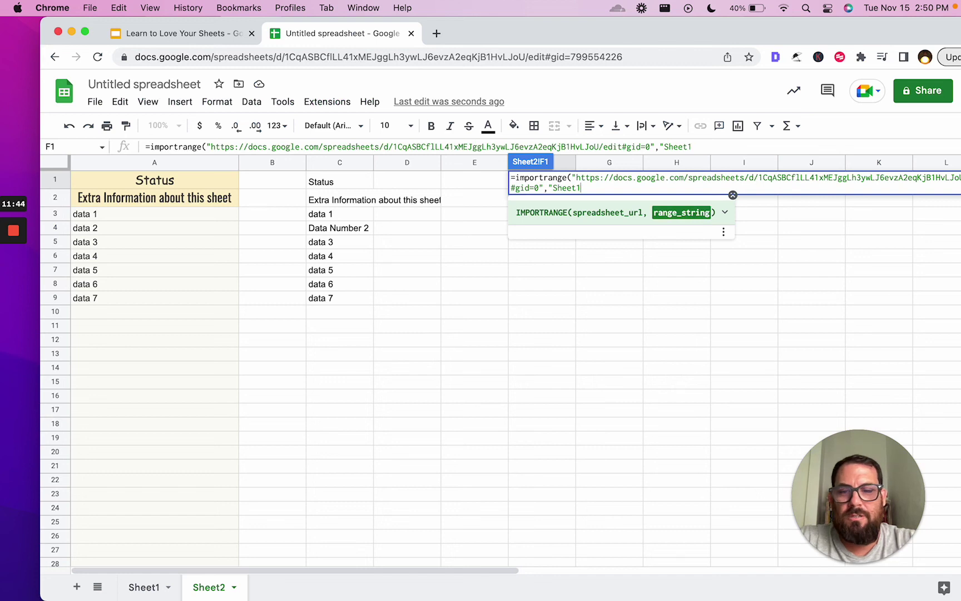
pyautogui.write('!C:C"')
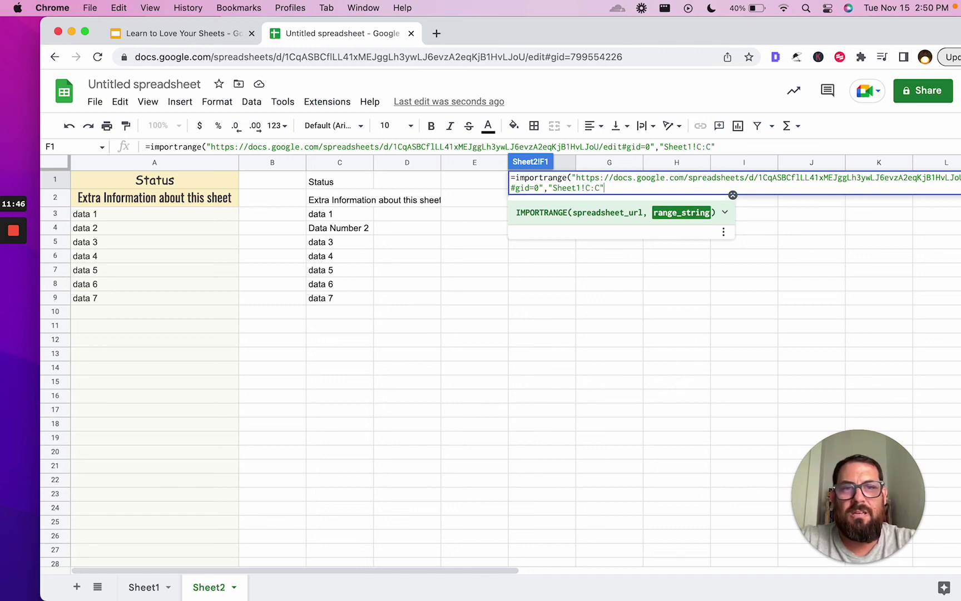
pyautogui.write(')')
pyautogui.press('Return')
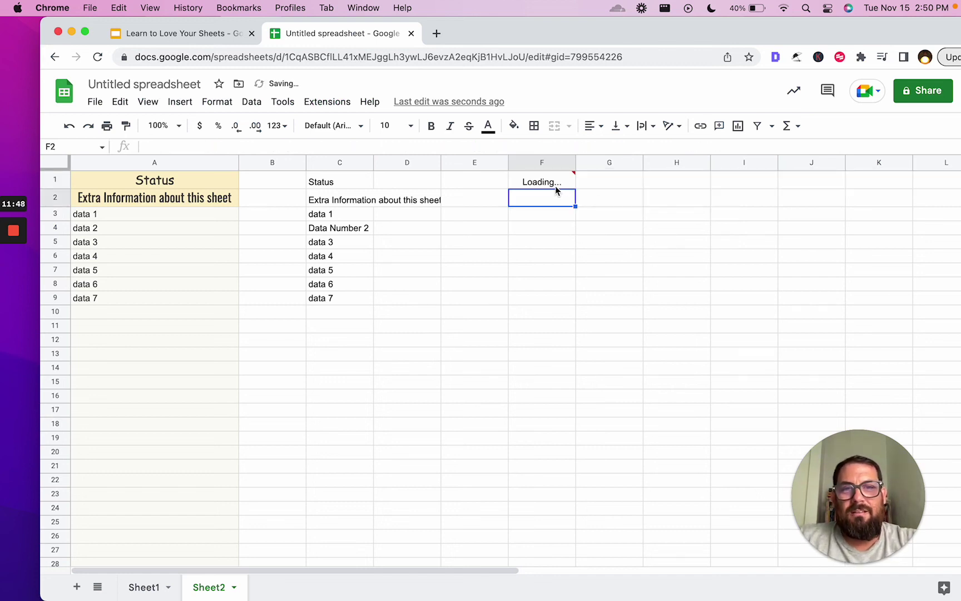
pyautogui.moveTo(554, 184)
pyautogui.click(604, 199)
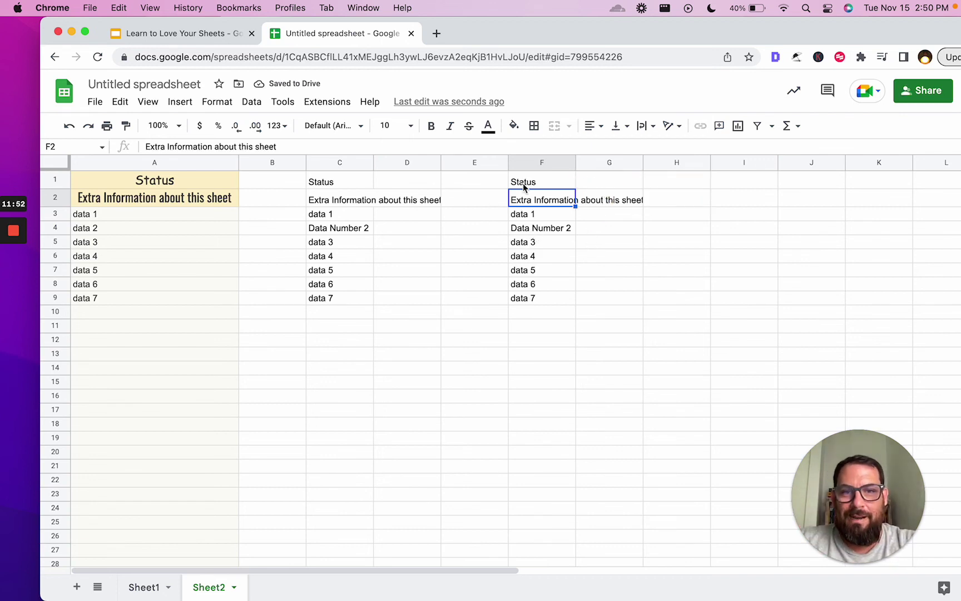
pyautogui.moveTo(523, 183); pyautogui.dragTo(523, 297)
# - Overwrite Sheet1 cell C7 with 'Data Number 5'
pyautogui.click(130, 590)
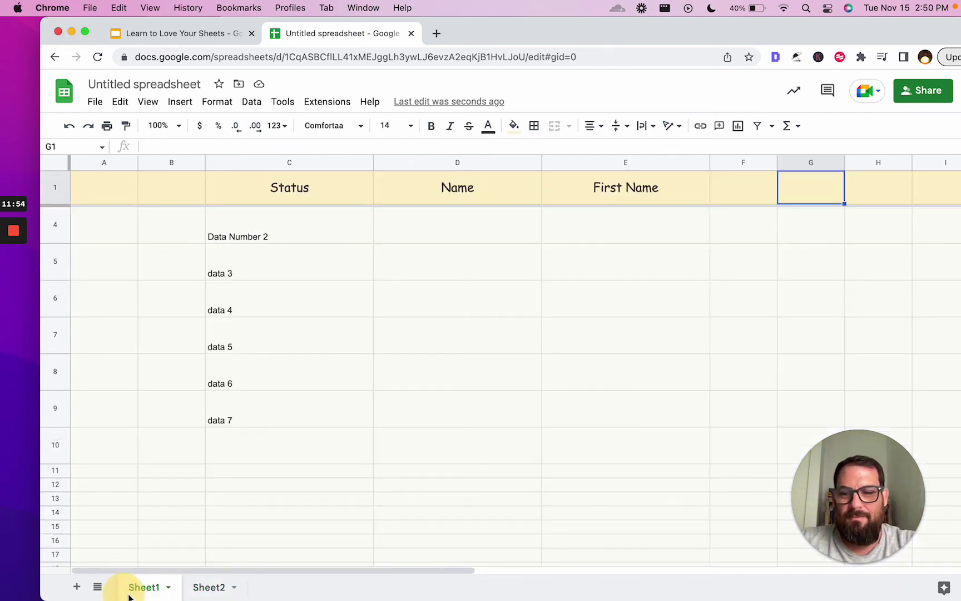
pyautogui.click(257, 325)
pyautogui.write('Data Num')
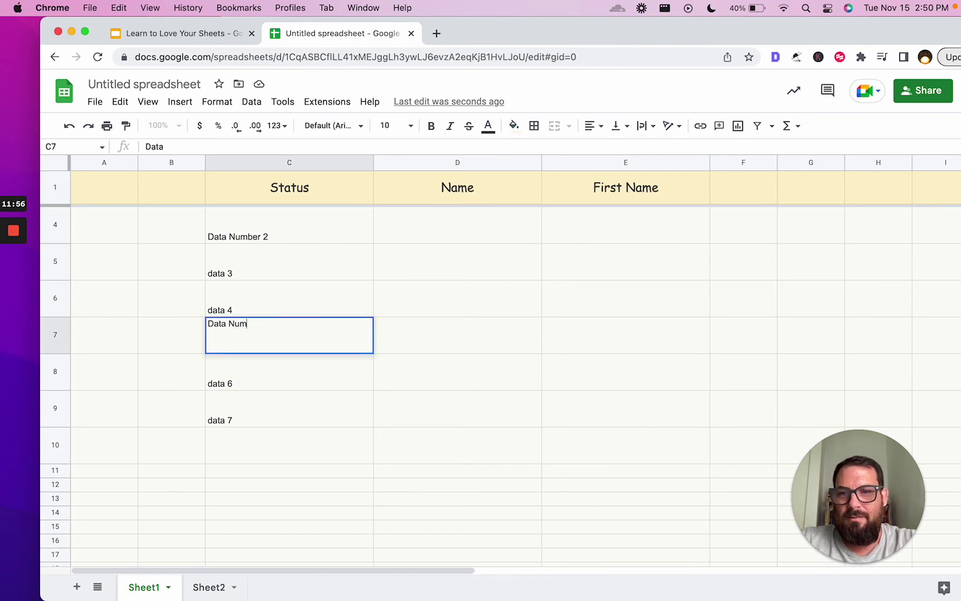
pyautogui.write('ber 2')
pyautogui.press('BackSpace')
pyautogui.write('%')
pyautogui.press('Return')
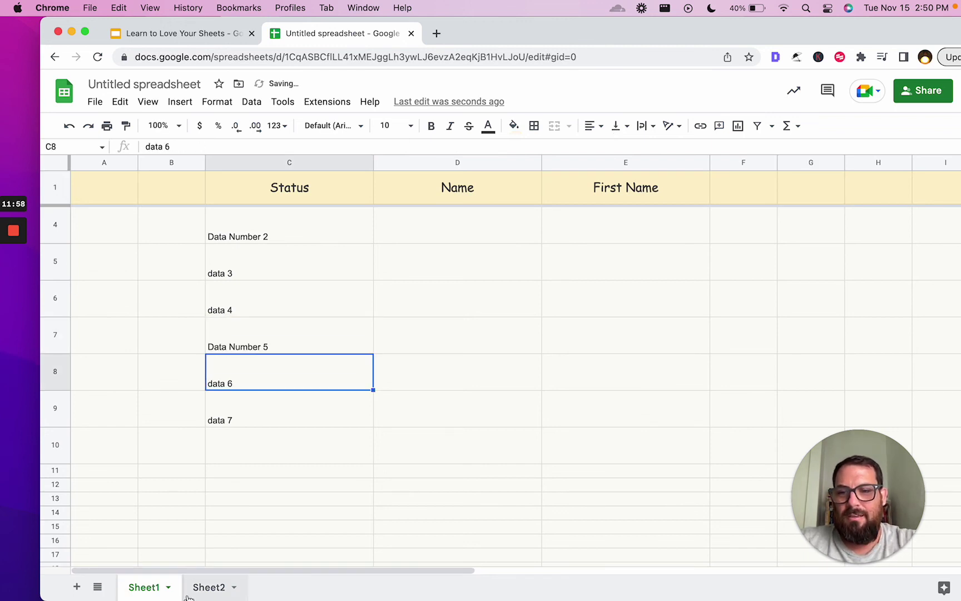
# - Confirm Sheet2's C7 and F7 mirror 'Data Number 5', then show the 'Oppression of Spreadsheets' slide
pyautogui.click(208, 586)
pyautogui.click(360, 273)
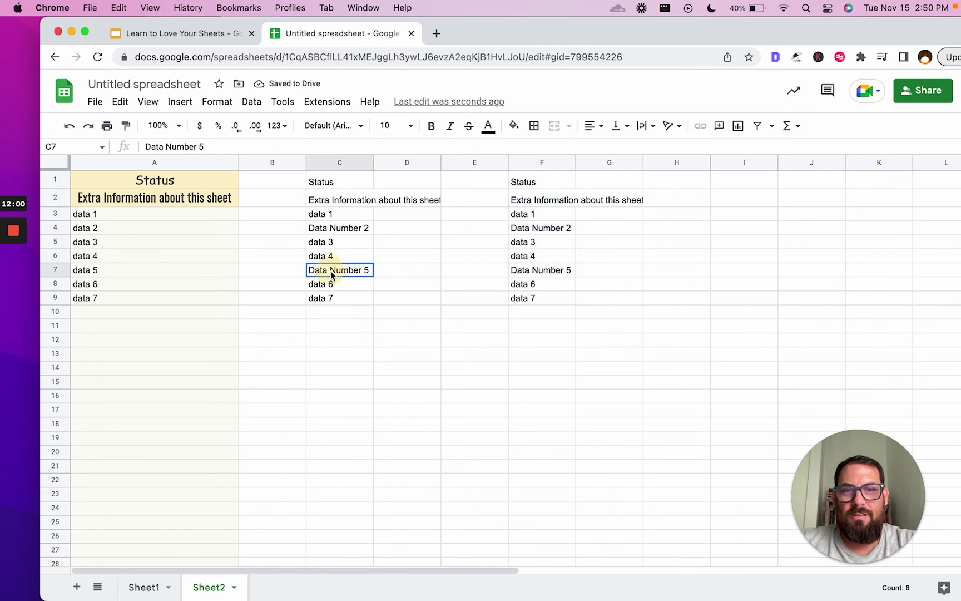
pyautogui.click(532, 272)
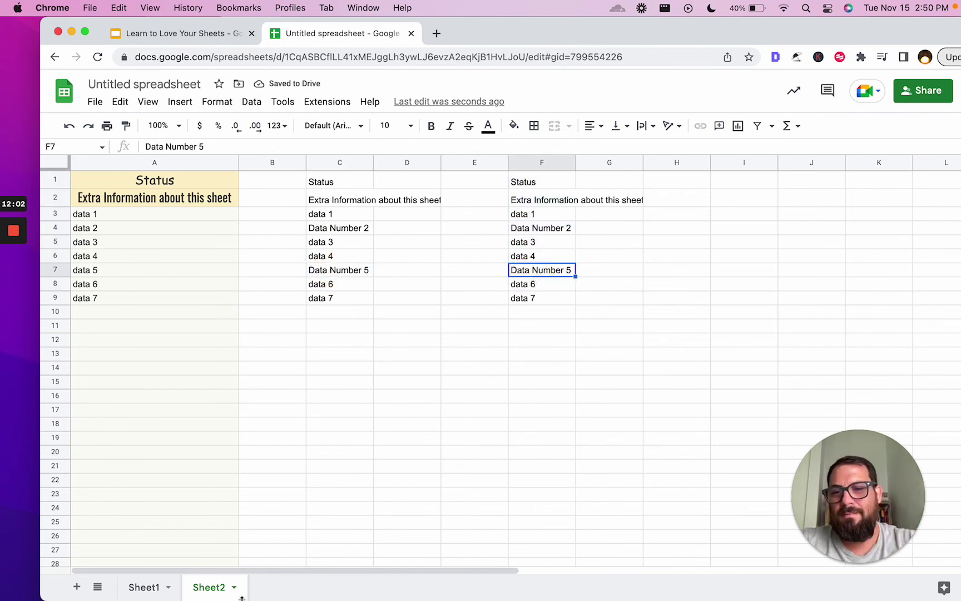
pyautogui.click(145, 33)
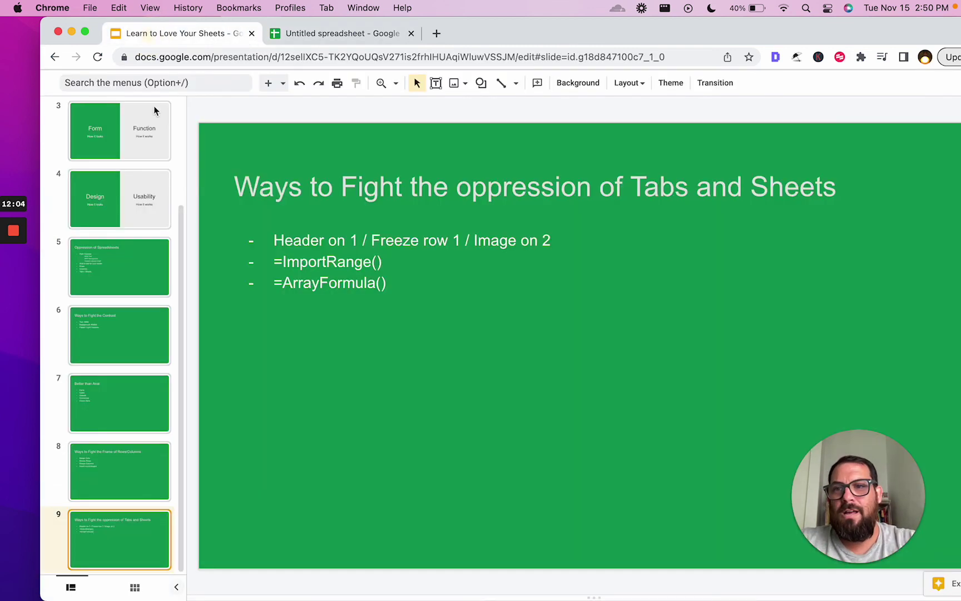
pyautogui.click(106, 268)
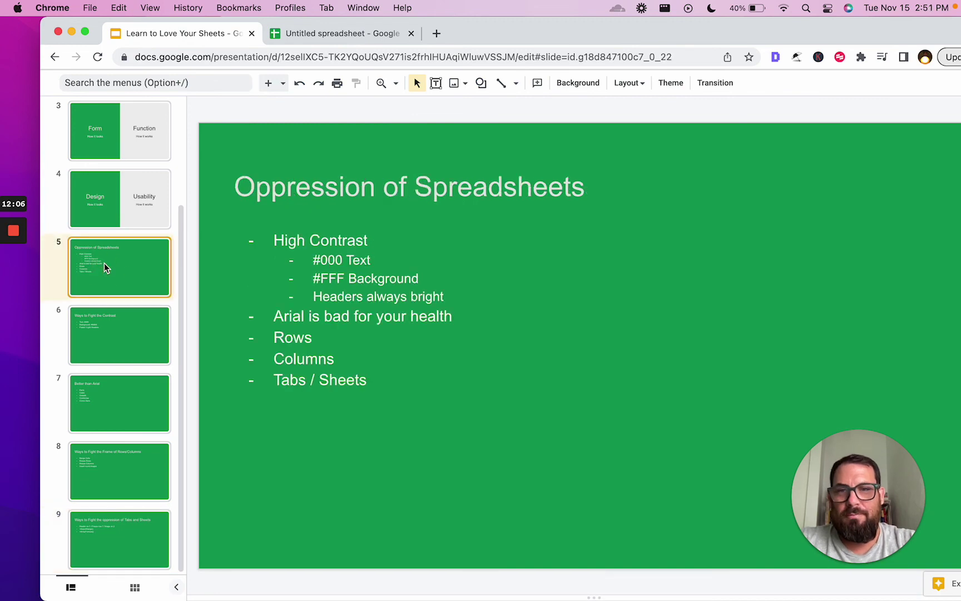